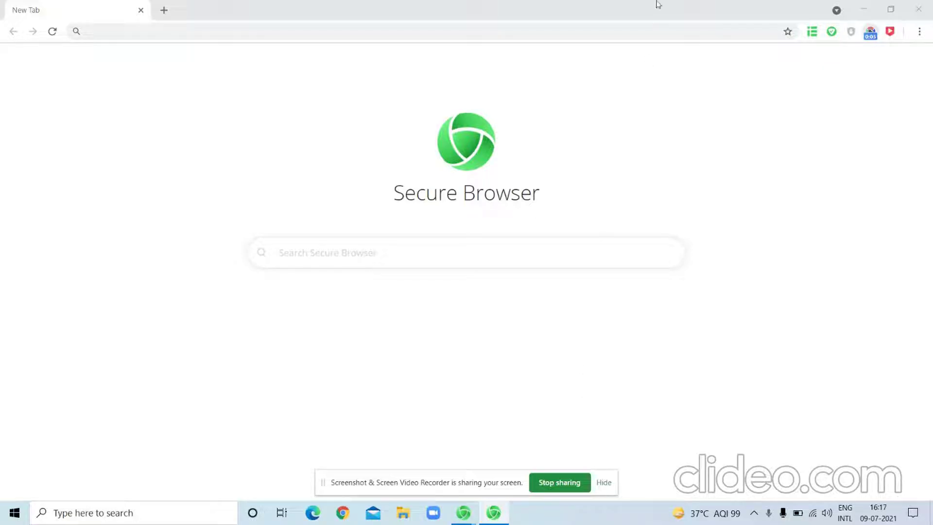
# - Minimize Secure Browser to reveal the desktop with its Chrome and Edge shortcuts
pyautogui.click(865, 8)
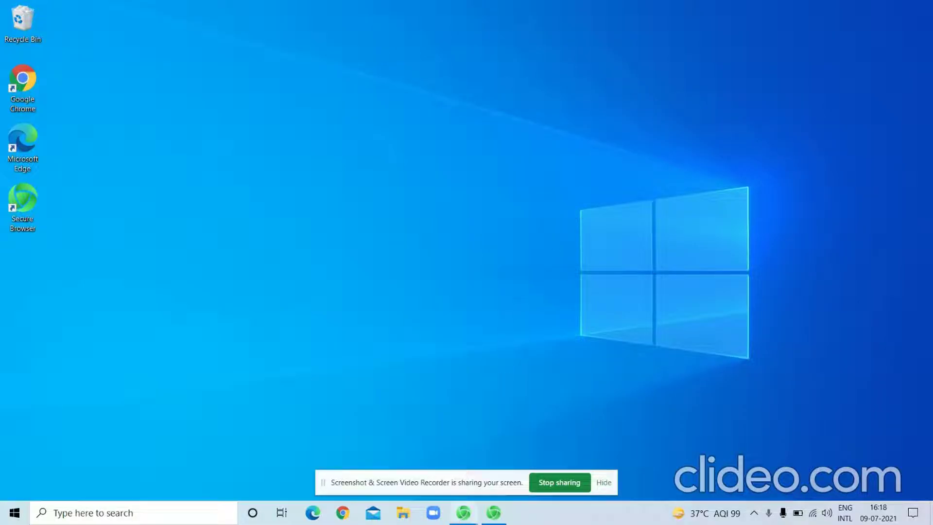
pyautogui.click(469, 517)
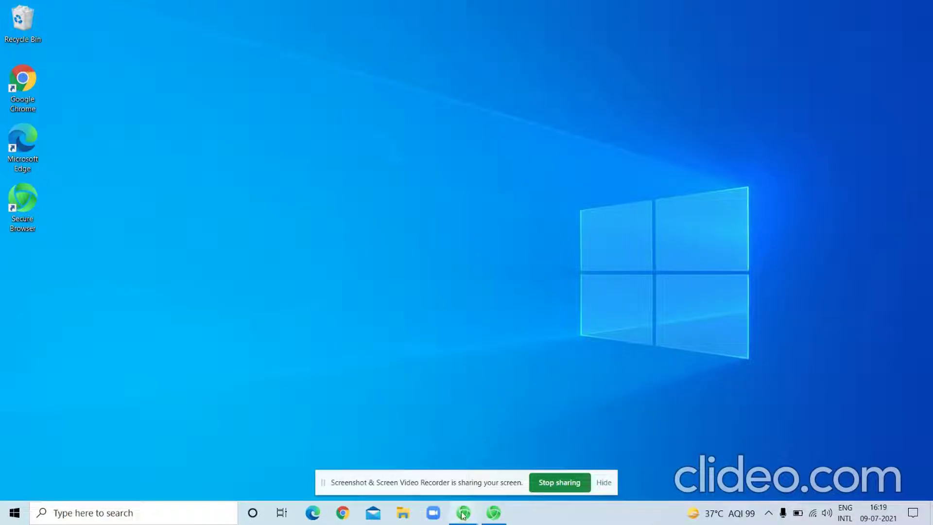
# - Restore Secure Browser from the taskbar to its New Tab page, briefly checking the main menu
pyautogui.click(594, 460)
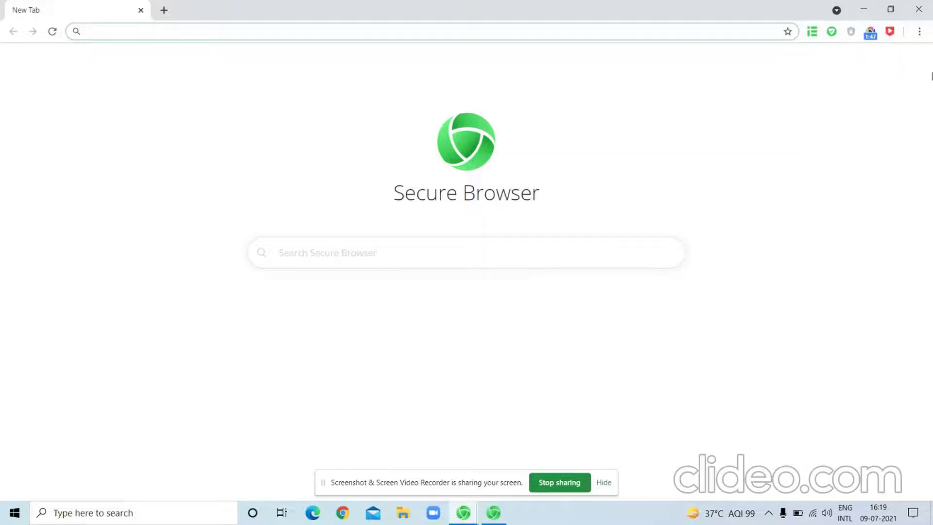
pyautogui.click(914, 33)
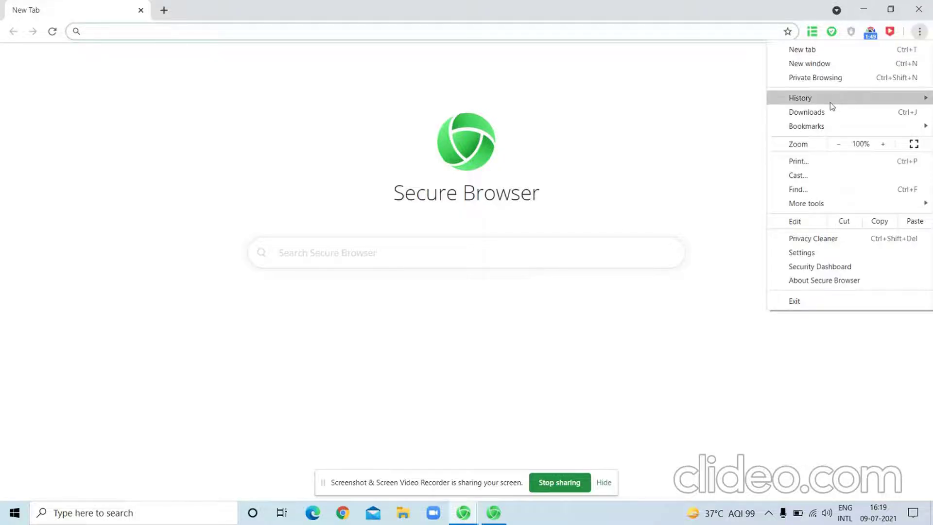
pyautogui.click(649, 126)
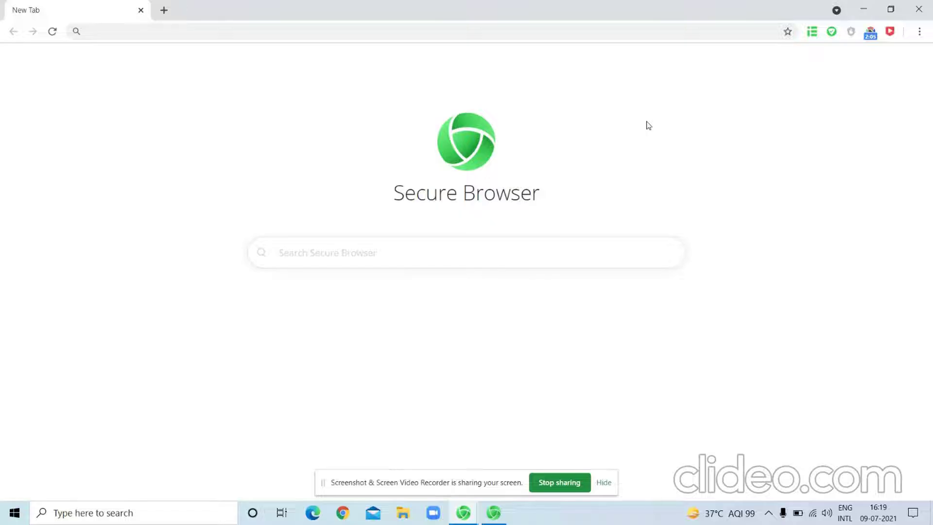
# - Open History with Ctrl+H, add a second new tab, and switch between the two tabs
pyautogui.hotkey('ctrl', 'h')
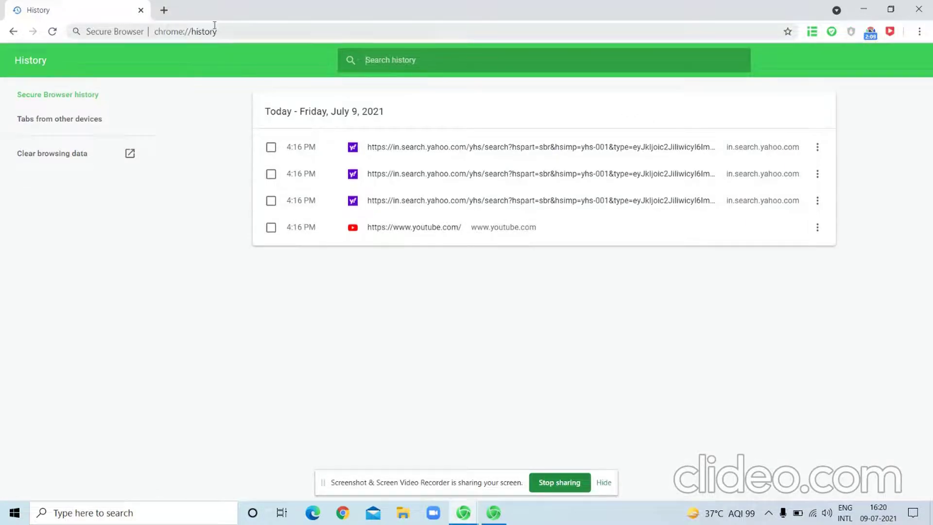
pyautogui.click(163, 11)
pyautogui.click(64, 5)
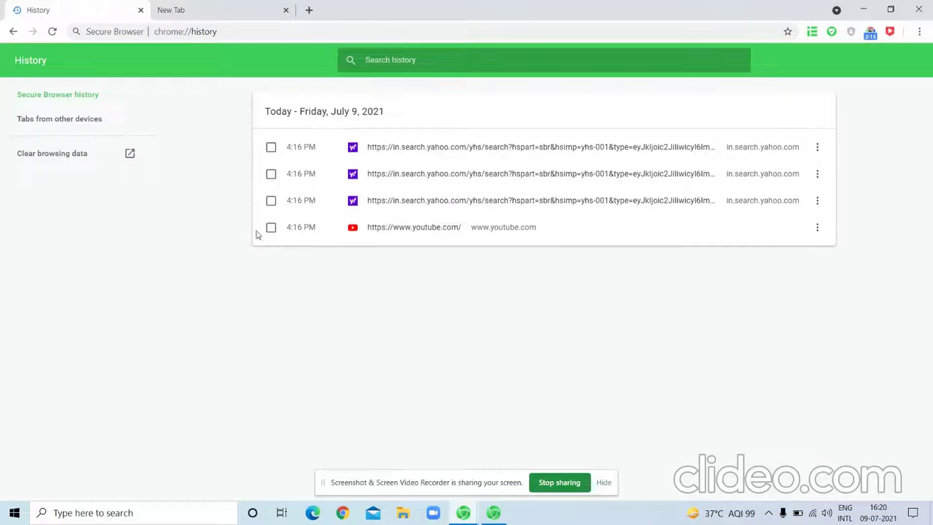
pyautogui.click(166, 5)
pyautogui.click(72, 4)
pyautogui.click(265, 5)
pyautogui.click(134, 5)
# - Tick each of the four history entries, then untick them all again
pyautogui.click(271, 146)
pyautogui.click(271, 175)
pyautogui.click(272, 201)
pyautogui.click(272, 228)
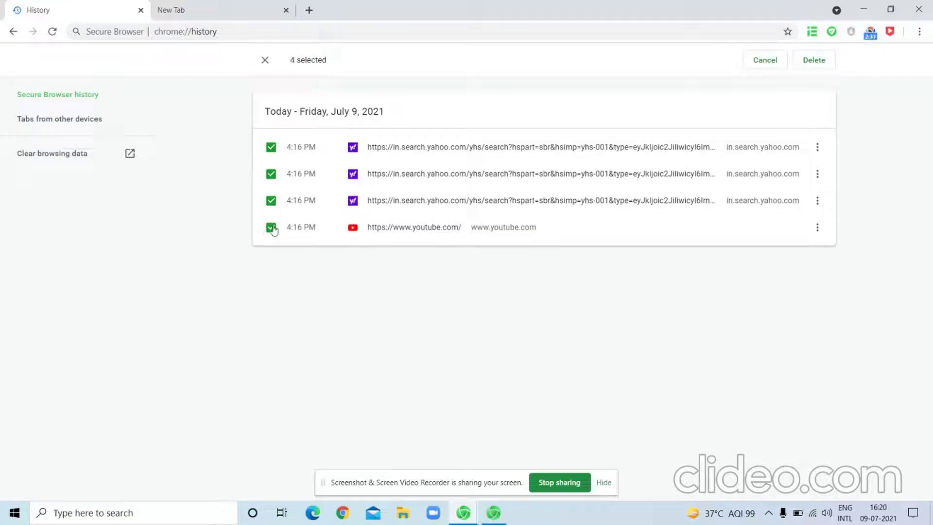
pyautogui.click(271, 227)
pyautogui.click(271, 201)
pyautogui.click(271, 175)
pyautogui.click(272, 147)
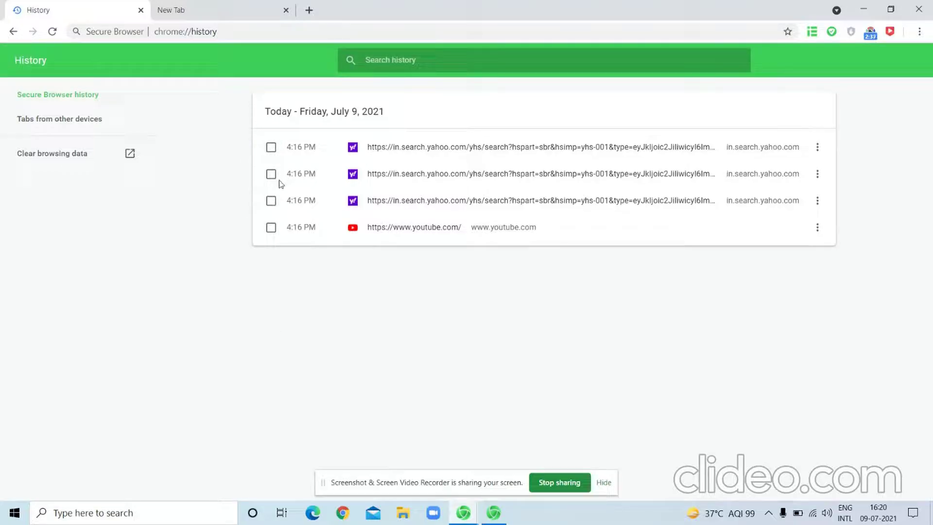
# - Select all four history entries using the first checkbox and Ctrl+A
pyautogui.click(271, 146)
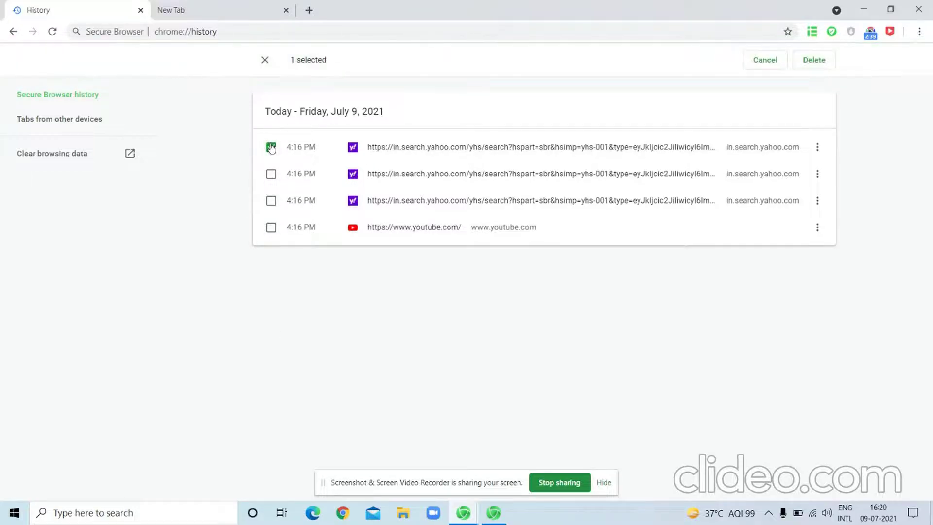
pyautogui.hotkey('ctrl', 'a')
pyautogui.click(271, 146)
pyautogui.click(265, 60)
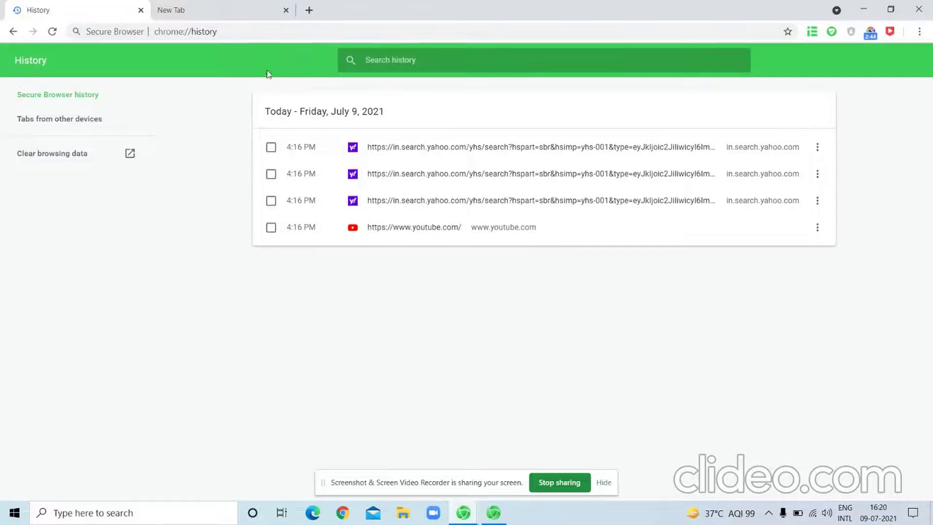
pyautogui.click(271, 147)
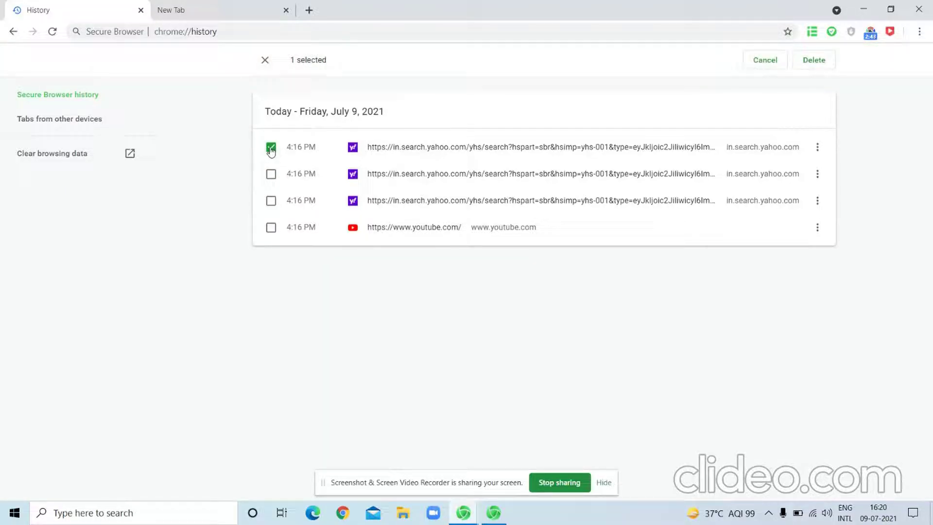
pyautogui.hotkey('ctrl', 'a')
# - Request deletion of the four entries, cancelling and reopening the 'Remove selected items' confirmation
pyautogui.click(820, 60)
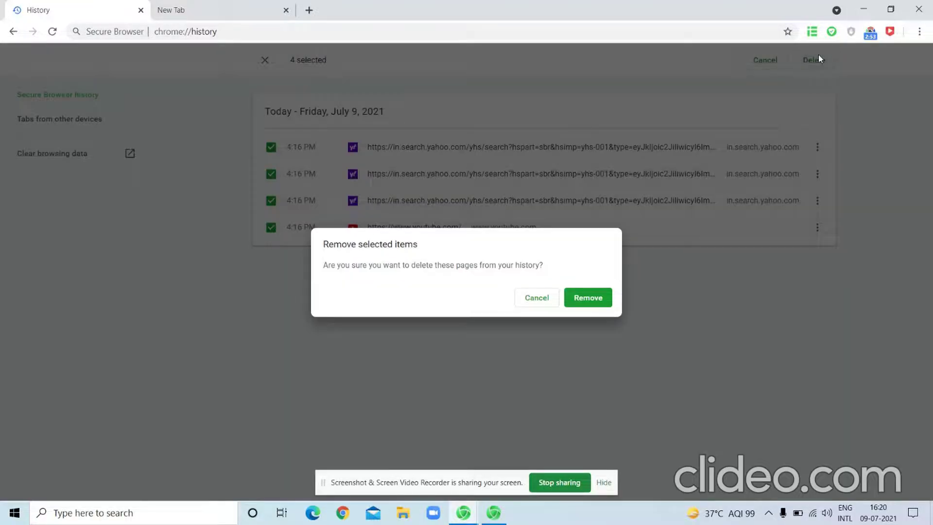
pyautogui.click(536, 297)
pyautogui.press('Return')
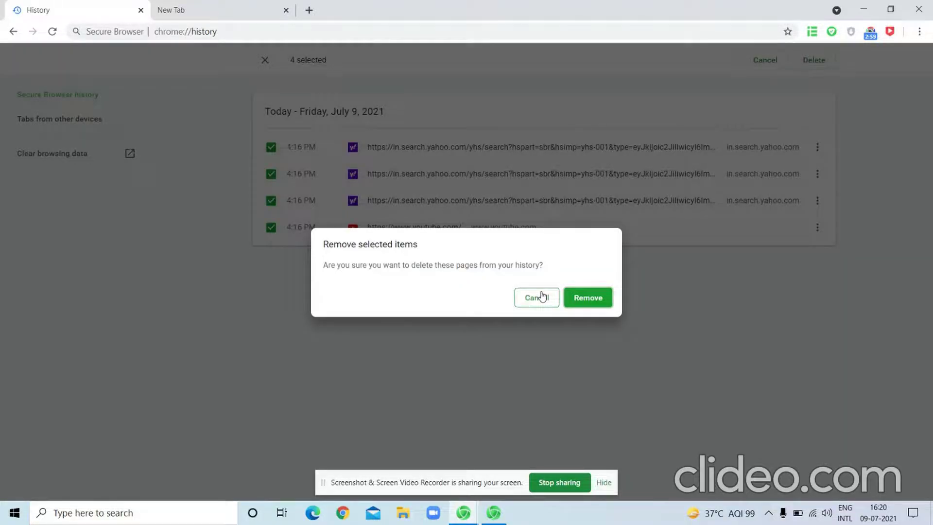
pyautogui.click(543, 297)
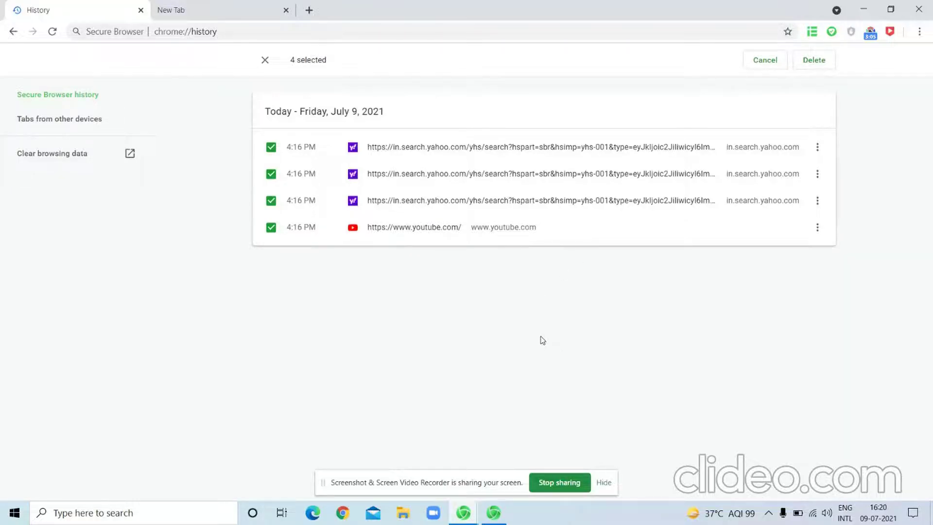
pyautogui.press('Delete')
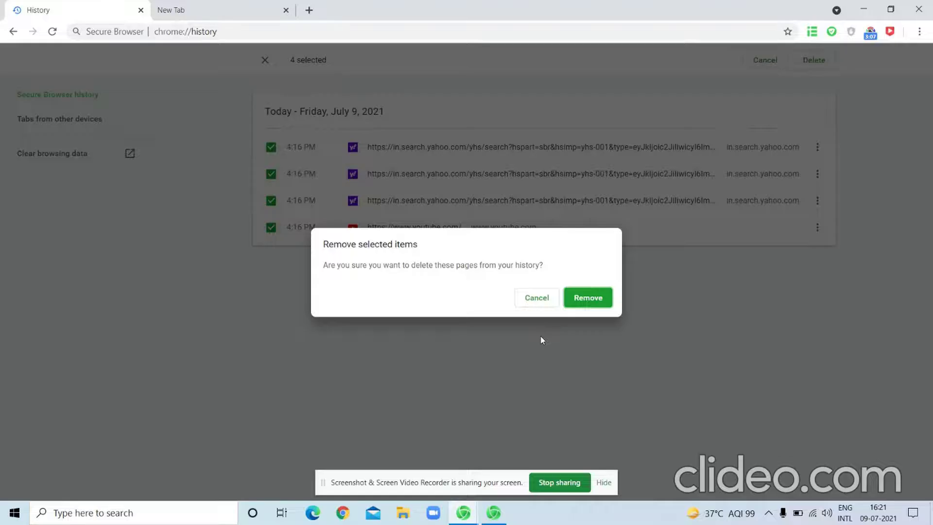
pyautogui.press('Escape')
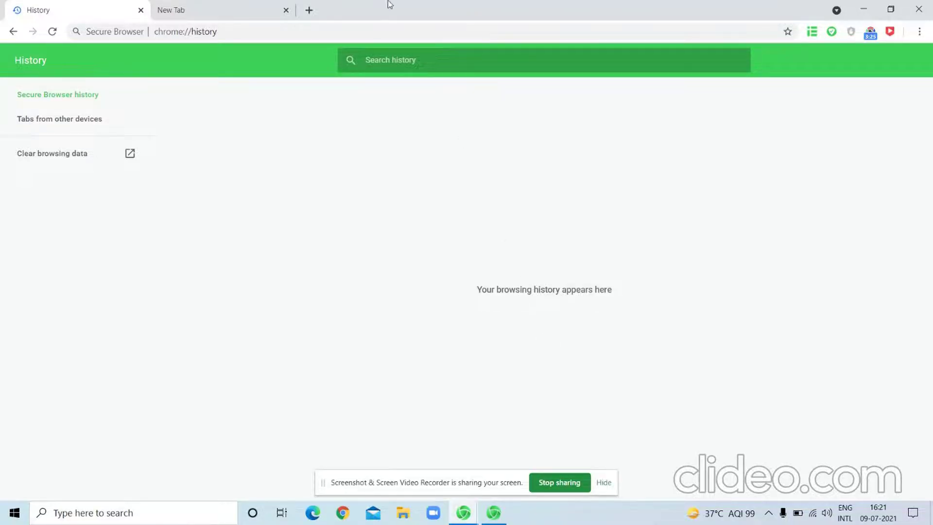
# - Close the History tab and glance at the browser's main menu
pyautogui.click(212, 7)
pyautogui.click(140, 11)
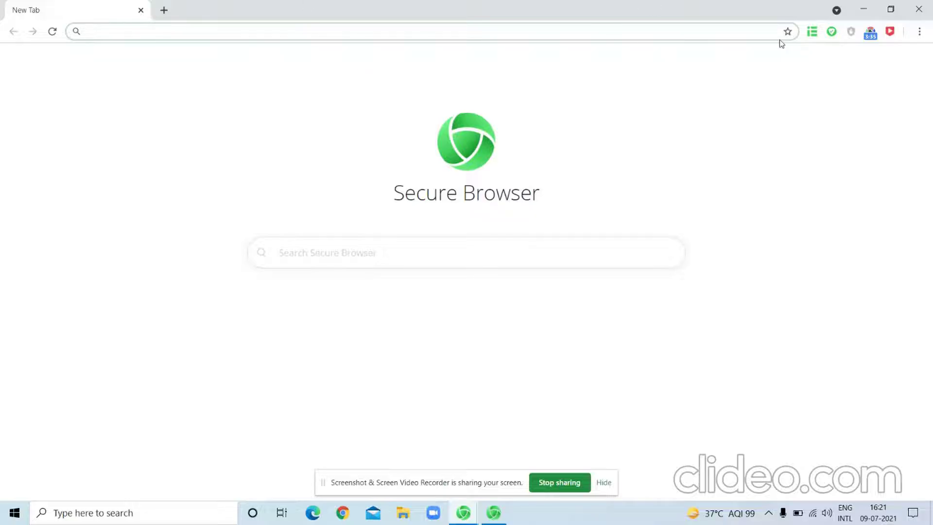
pyautogui.click(922, 34)
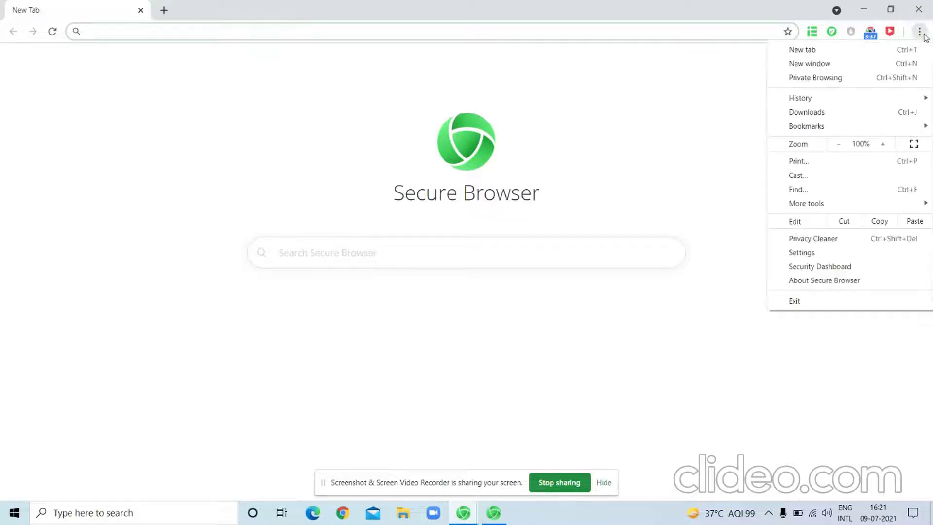
pyautogui.click(626, 157)
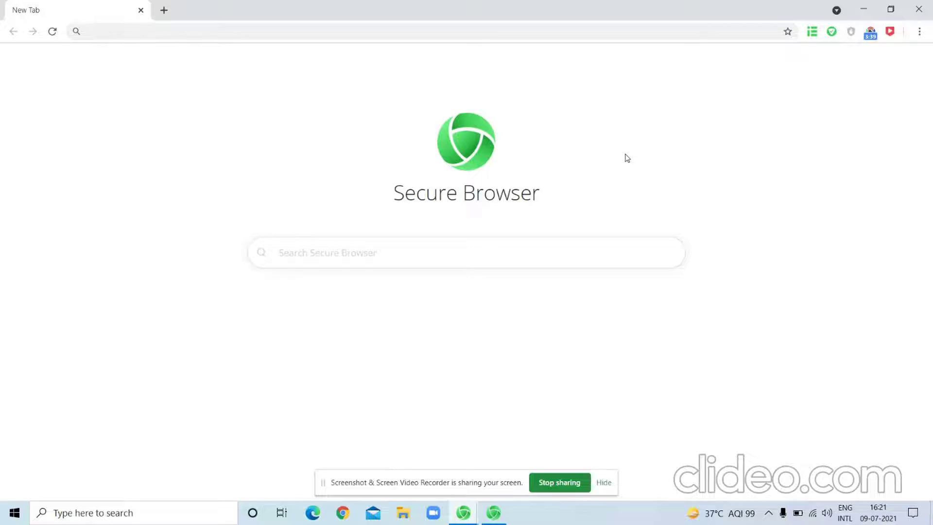
# - Open Downloads with Ctrl+J, browse the list showing ch4.pdf, and bring up the page context menu
pyautogui.hotkey('ctrl', 'j')
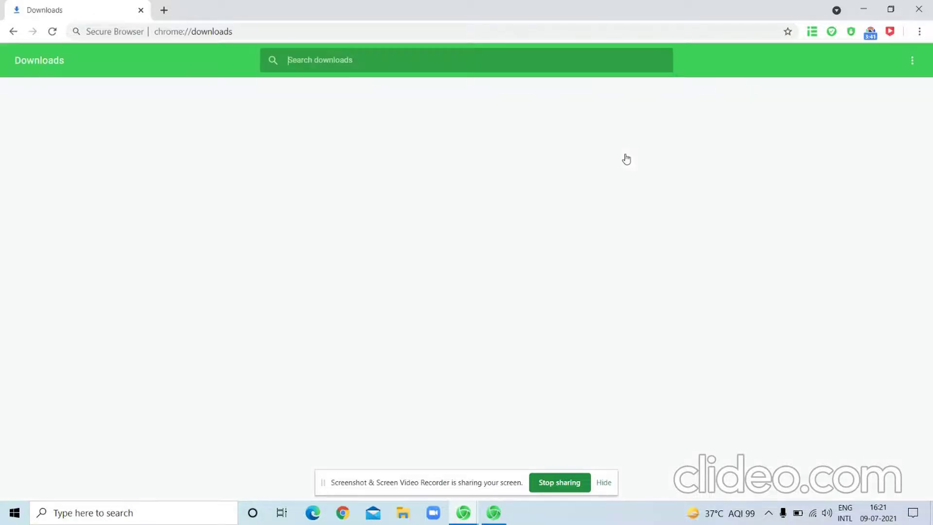
pyautogui.scroll(-15, 627, 159)
pyautogui.scroll(-10, 627, 158)
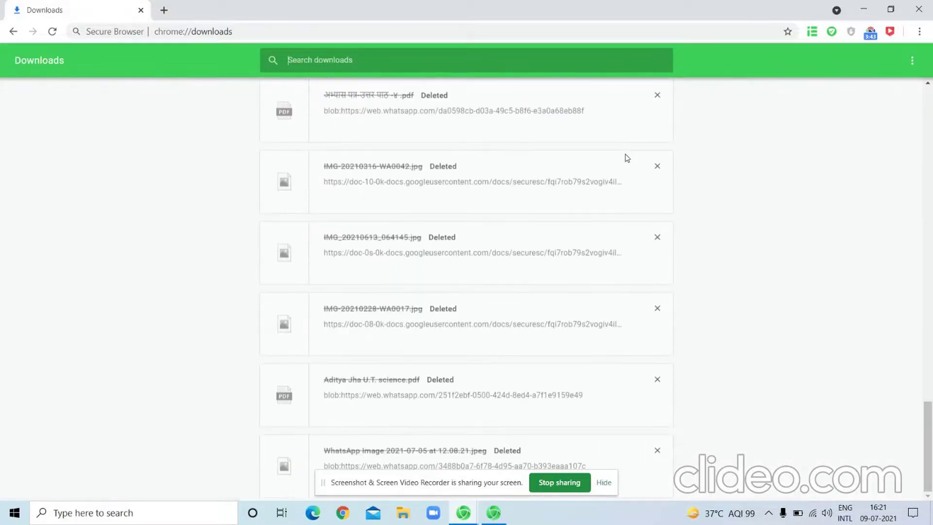
pyautogui.scroll(20, 626, 158)
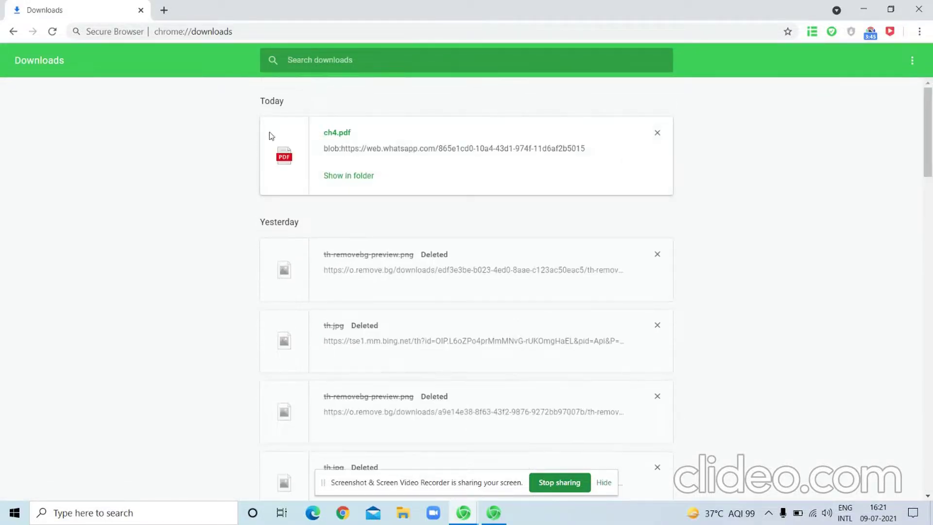
pyautogui.scroll(-6, 518, 375)
pyautogui.scroll(-6, 519, 375)
pyautogui.scroll(-6, 519, 372)
pyautogui.scroll(20, 519, 368)
pyautogui.rightClick(519, 368)
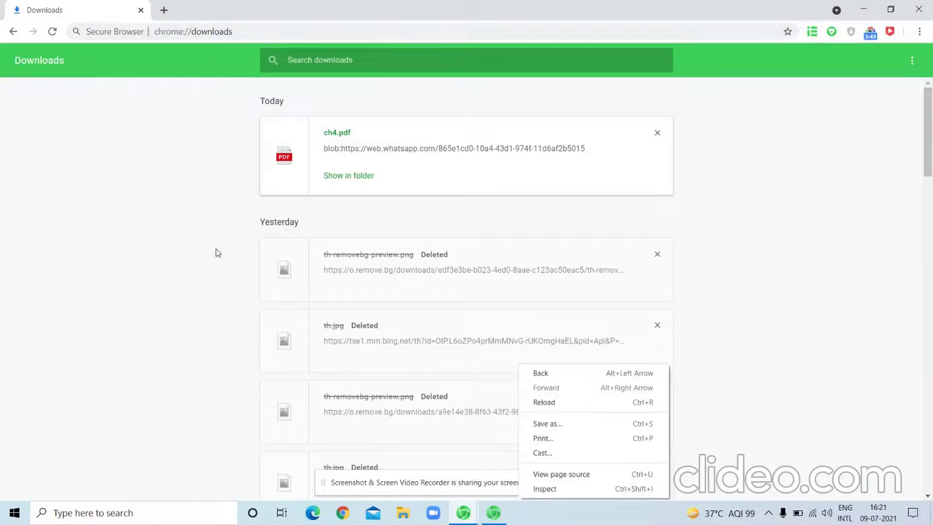
pyautogui.click(362, 179)
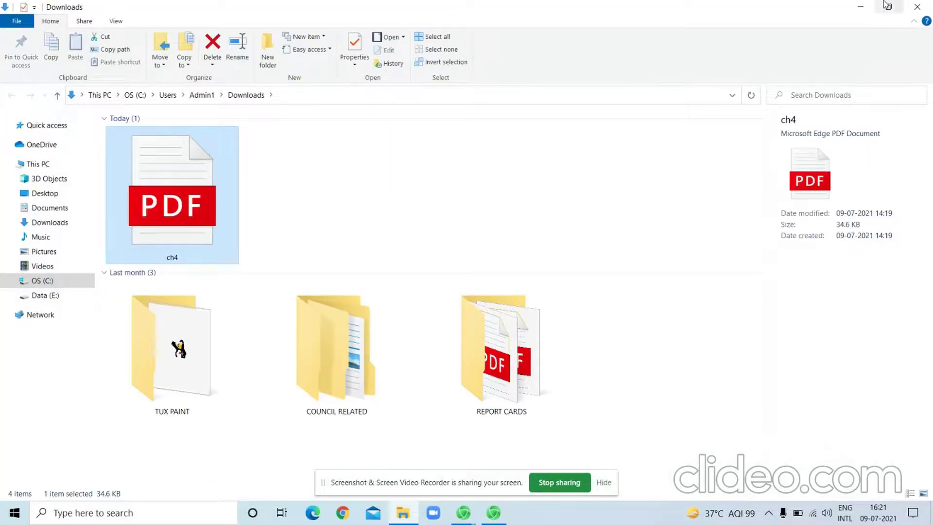
pyautogui.click(918, 6)
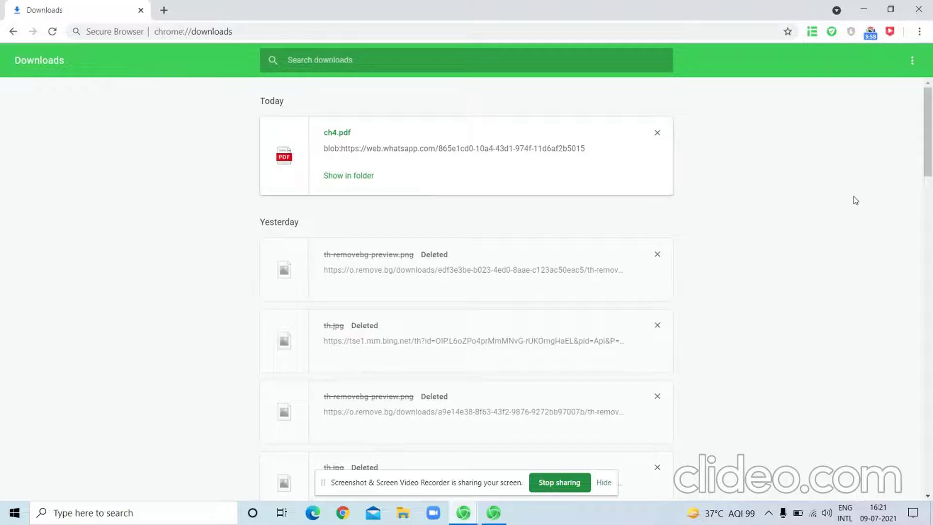
# - Close the Downloads tab, leaving a single New Tab, and minimize Secure Browser
pyautogui.click(165, 10)
pyautogui.moveTo(73, 10)
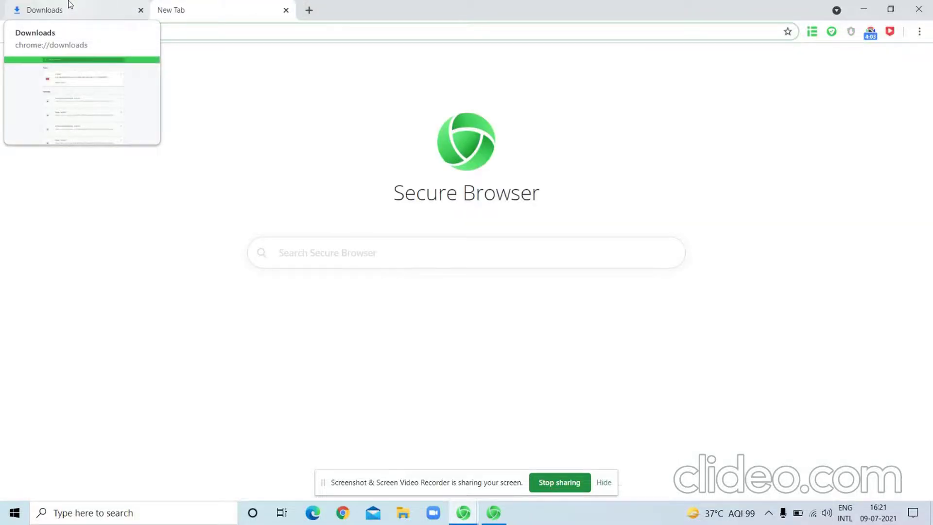
pyautogui.click(68, 5)
pyautogui.click(235, 7)
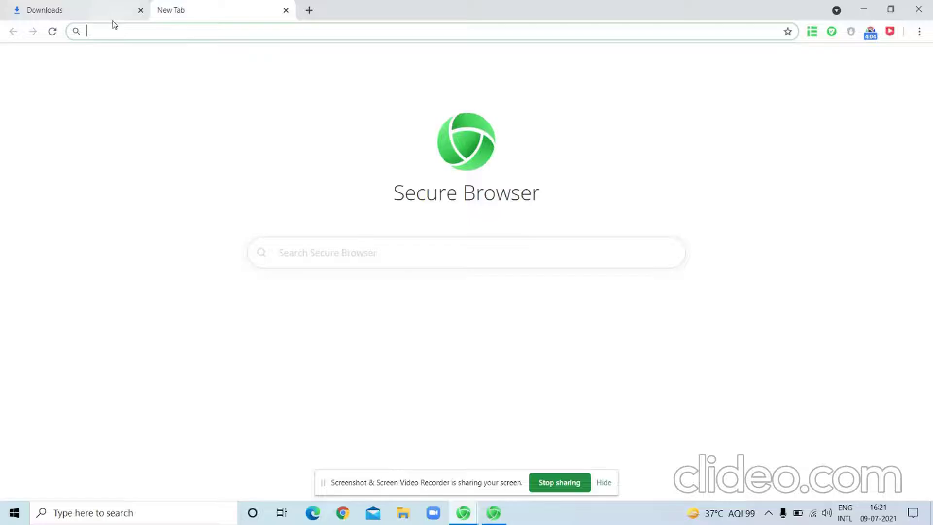
pyautogui.click(141, 11)
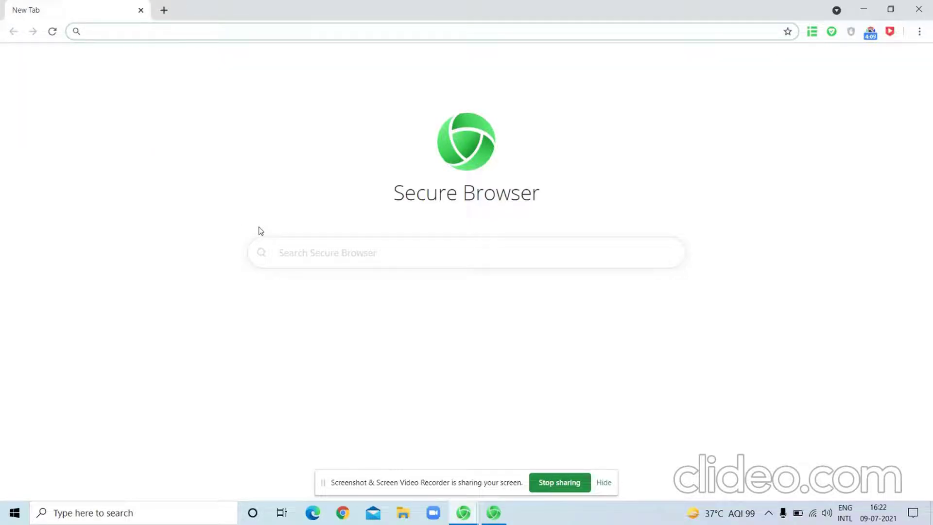
pyautogui.click(864, 9)
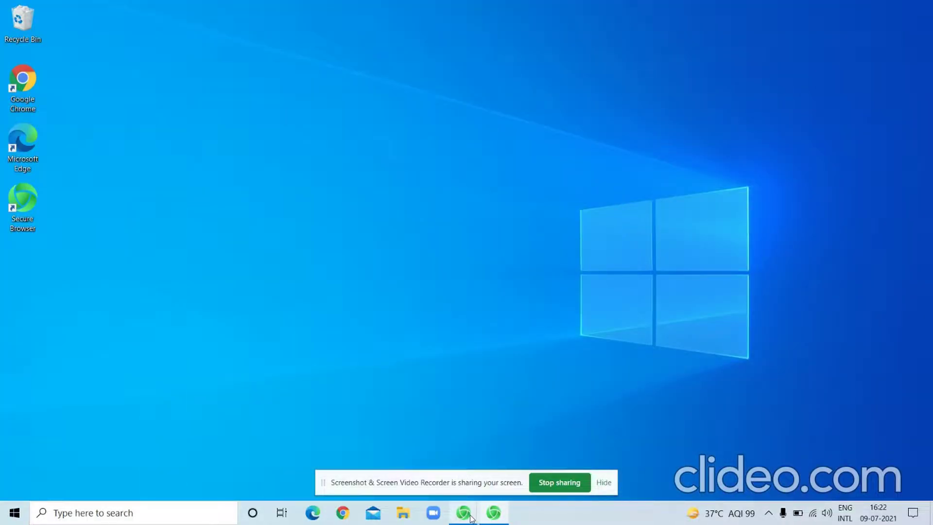
# - Restore the five-tab window, close and reopen YouTube with Ctrl+Shift+T, ending on New Tab
pyautogui.moveTo(463, 512)
pyautogui.click(485, 461)
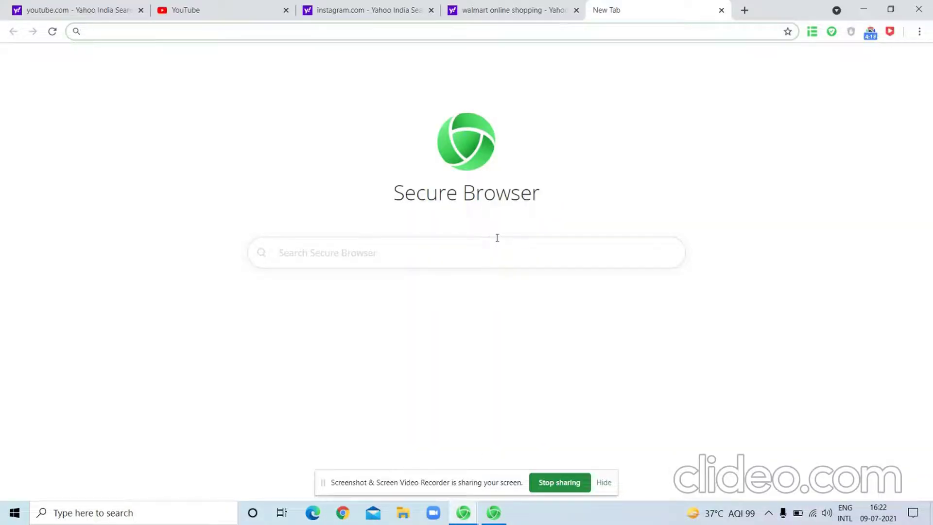
pyautogui.moveTo(212, 9)
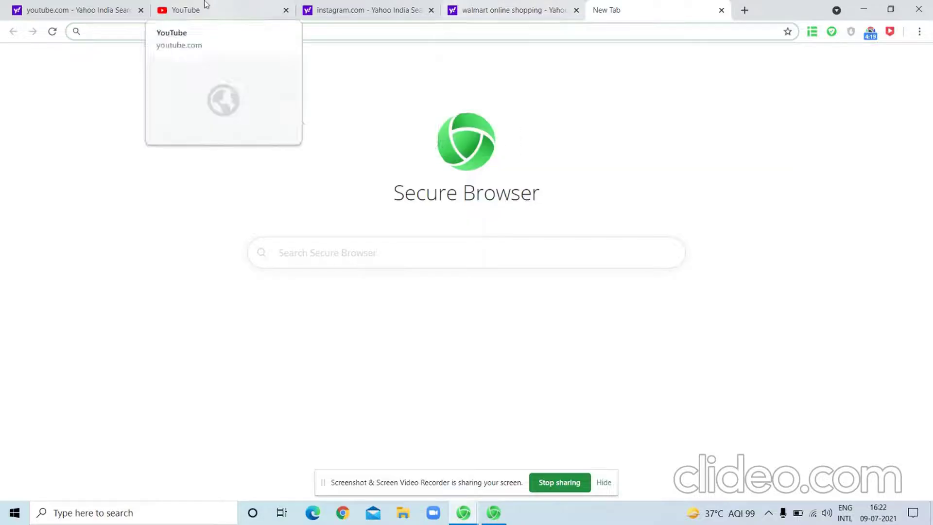
pyautogui.click(431, 10)
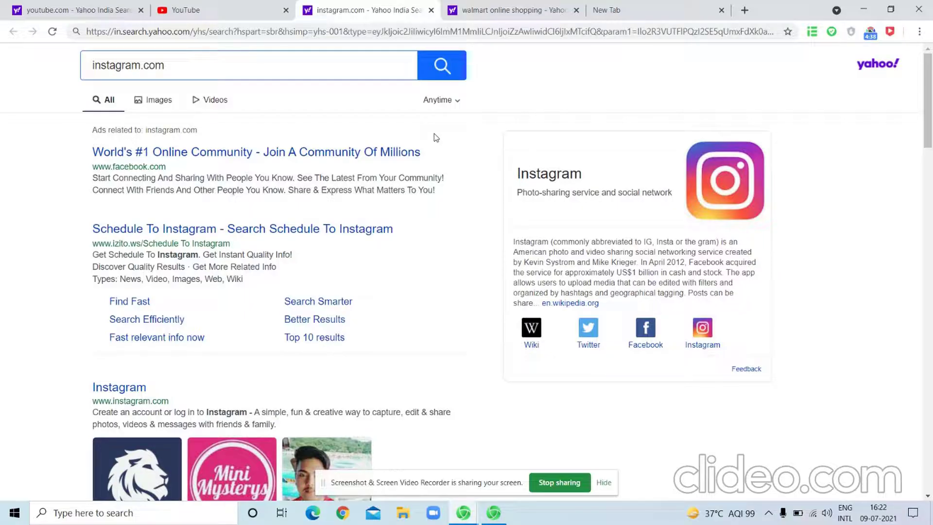
pyautogui.click(285, 11)
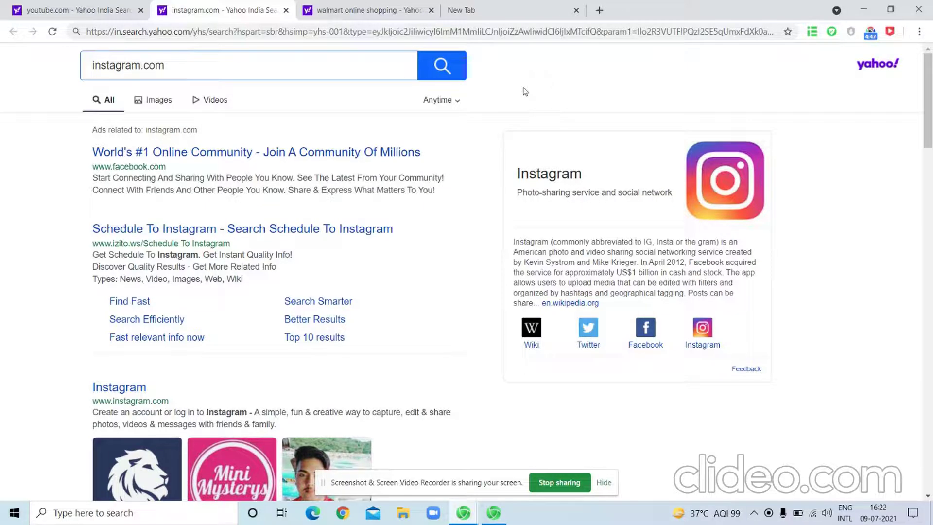
pyautogui.hotkey('ctrl', 'shift', 't')
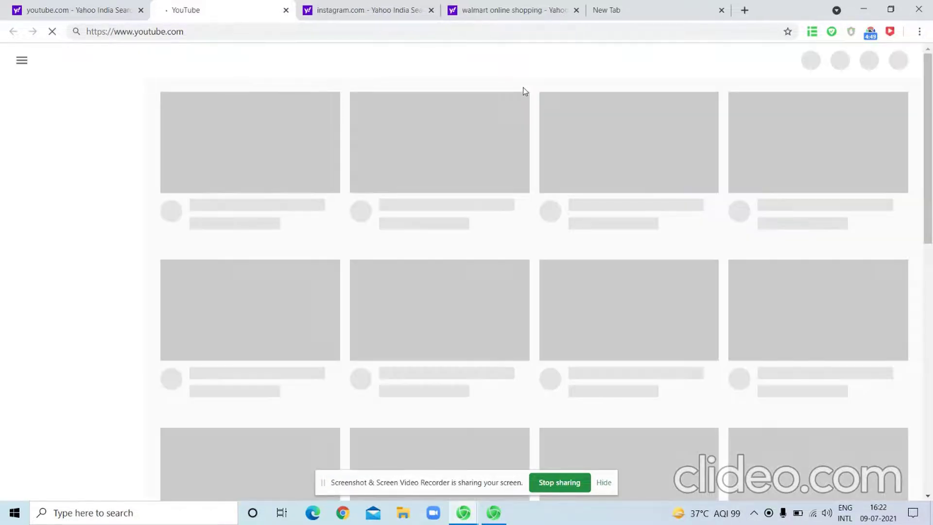
pyautogui.click(675, 4)
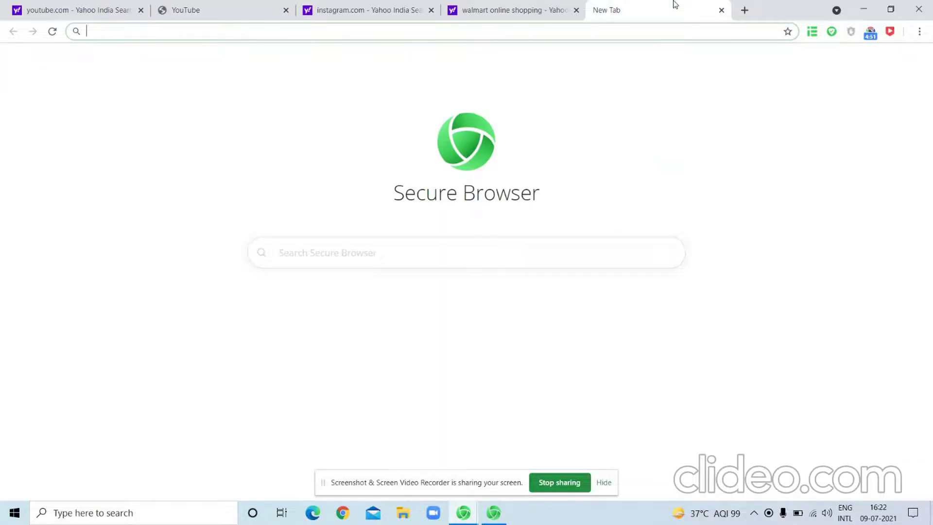
pyautogui.hotkey('ctrl', 'shift', 'Tab')
pyautogui.hotkey('ctrl', 'shift', 'Tab')
pyautogui.hotkey('ctrl', 'shift', 'Tab')
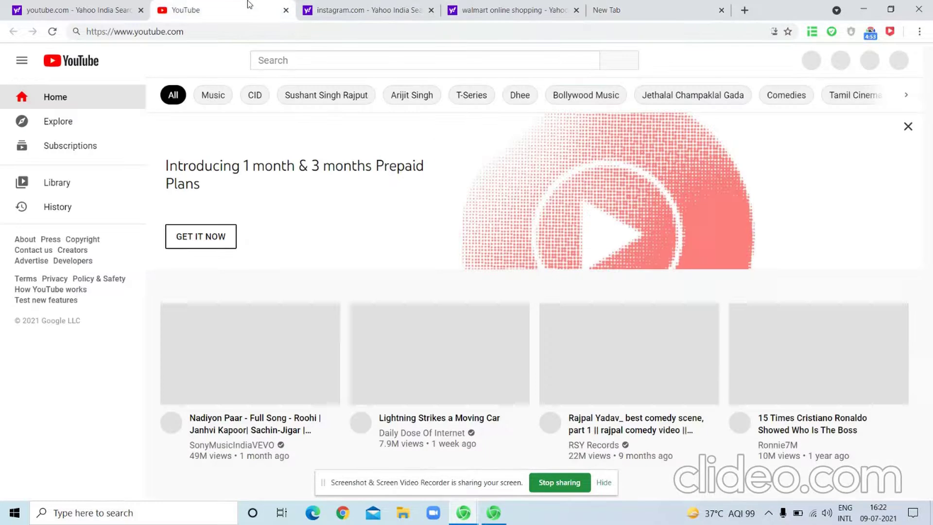
pyautogui.click(664, 4)
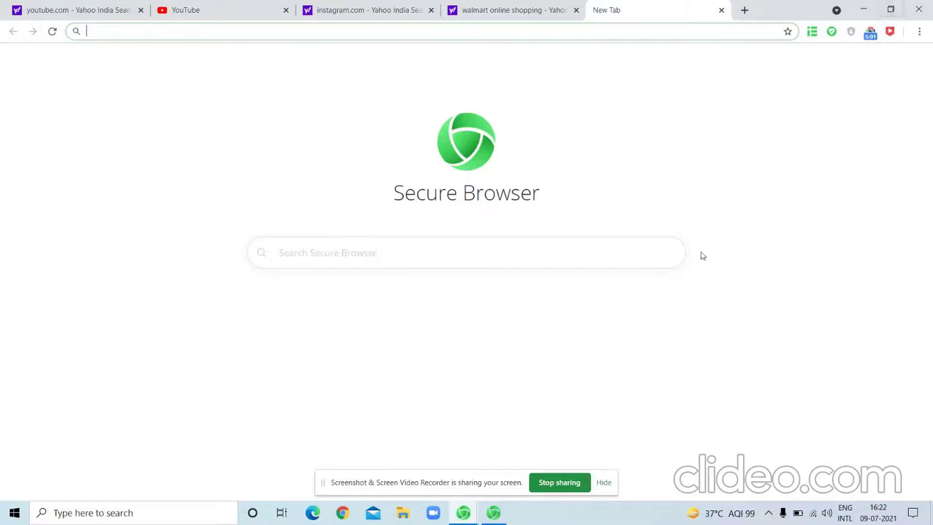
# - Open two extra new tabs and close them again
pyautogui.click(745, 10)
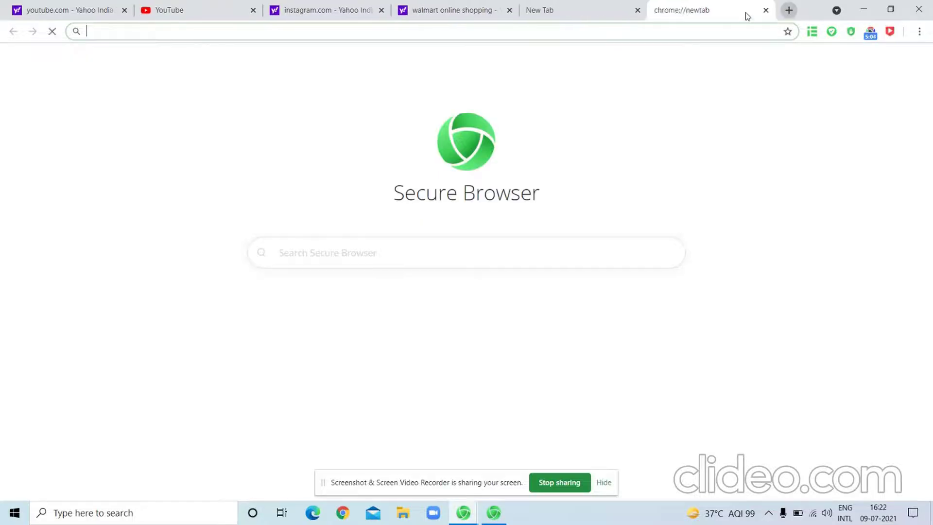
pyautogui.click(789, 10)
pyautogui.click(656, 10)
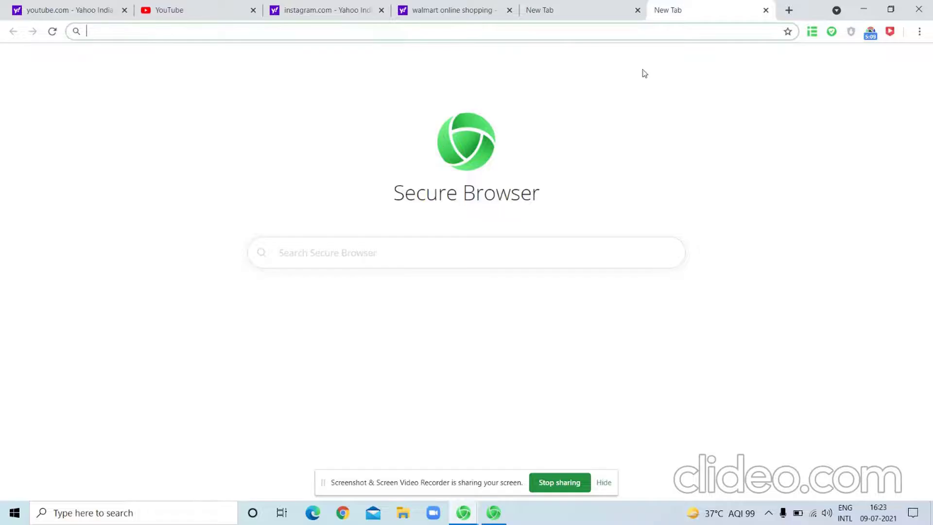
pyautogui.click(638, 10)
pyautogui.click(638, 10)
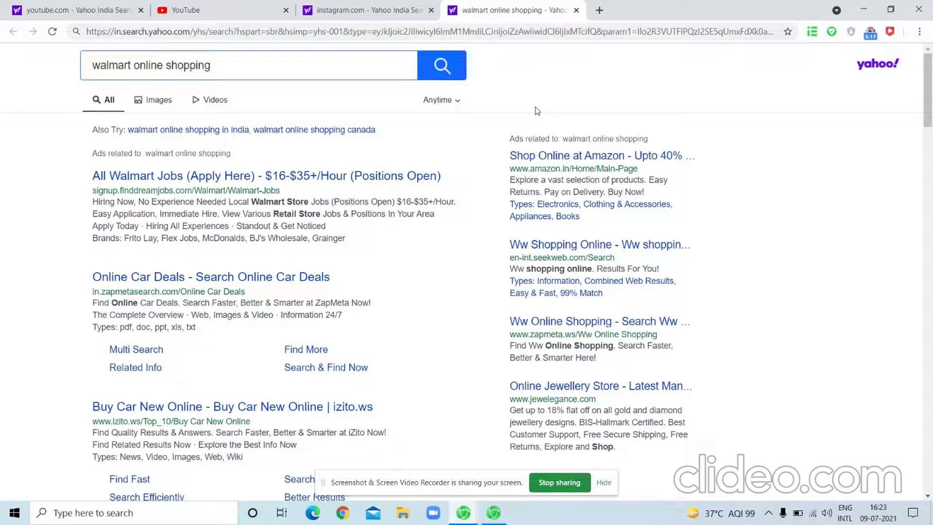
# - Open and minimize a second window with Ctrl+N, add a tab, then launch Google Chrome
pyautogui.hotkey('ctrl', 'n')
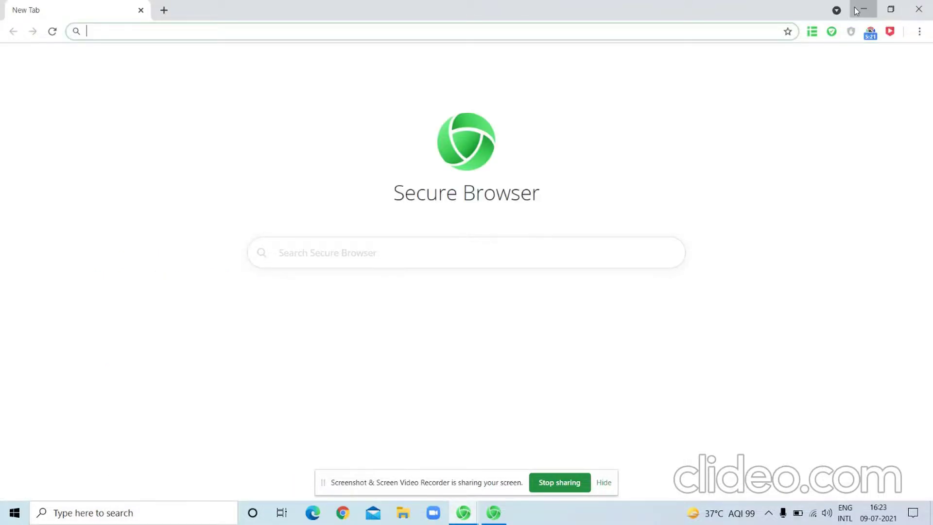
pyautogui.click(864, 10)
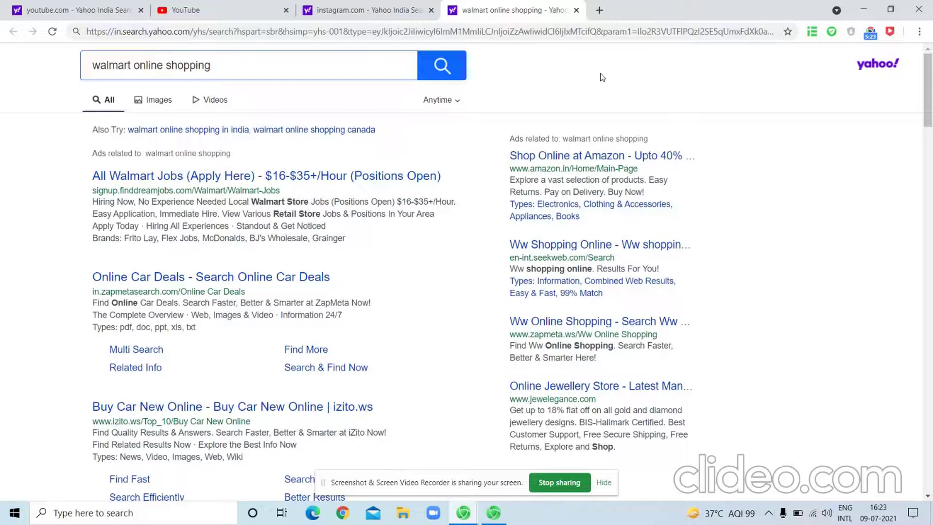
pyautogui.hotkey('ctrl', 't')
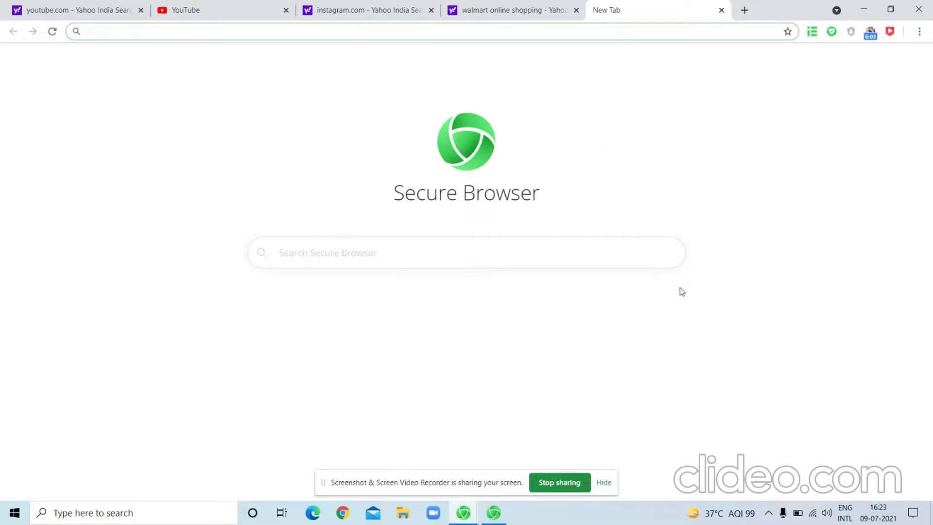
pyautogui.click(348, 518)
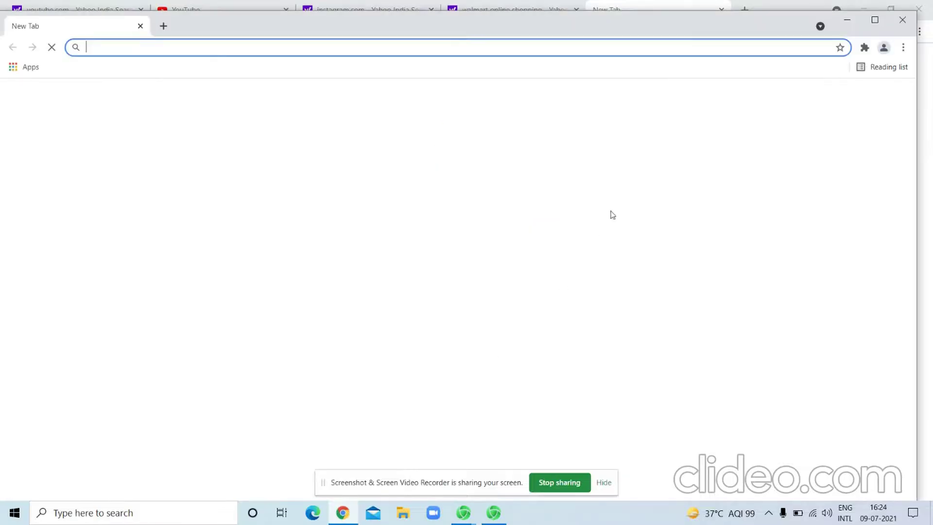
pyautogui.click(903, 47)
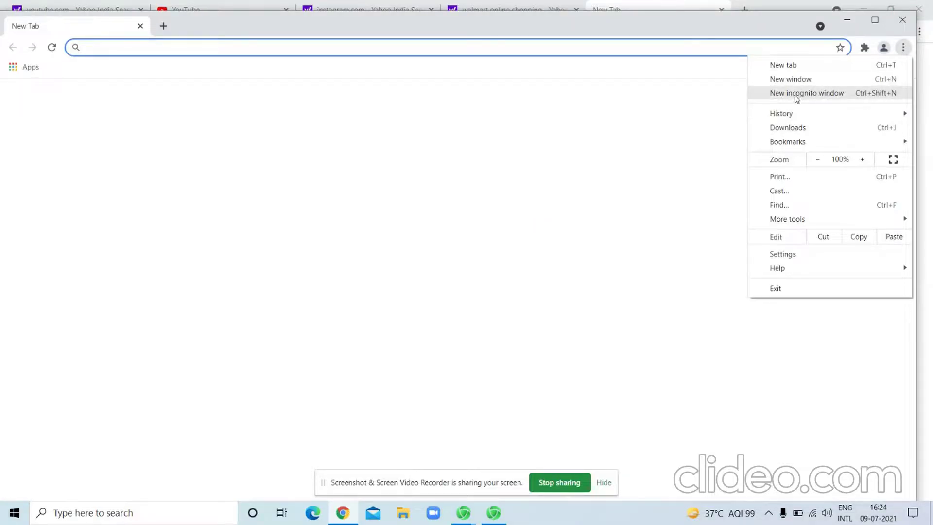
# - Point out Chrome's New incognito window option, then close Chrome to return to Secure Browser
pyautogui.click(799, 95)
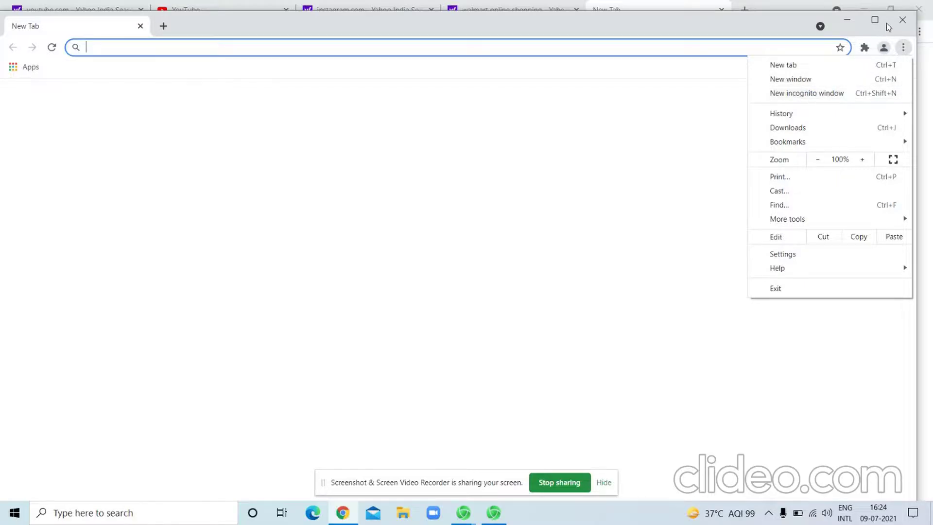
pyautogui.click(905, 20)
pyautogui.click(905, 21)
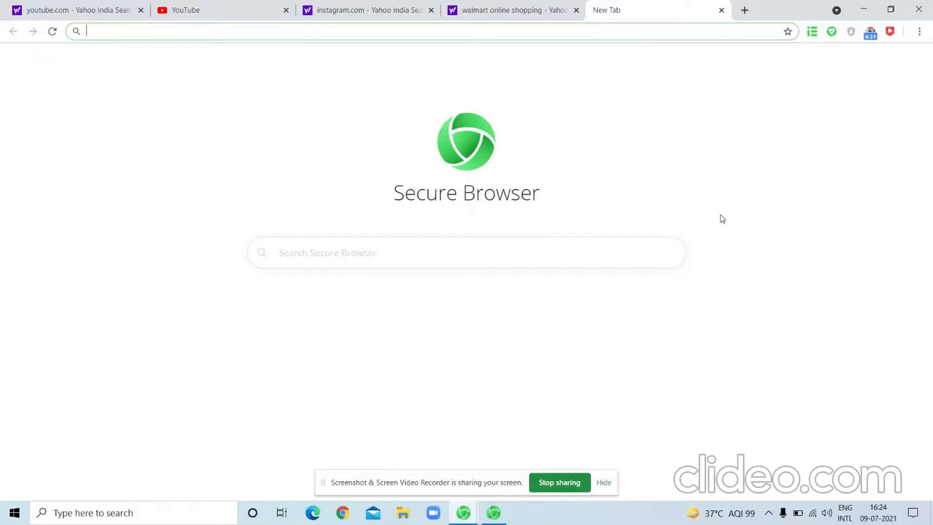
pyautogui.click(919, 31)
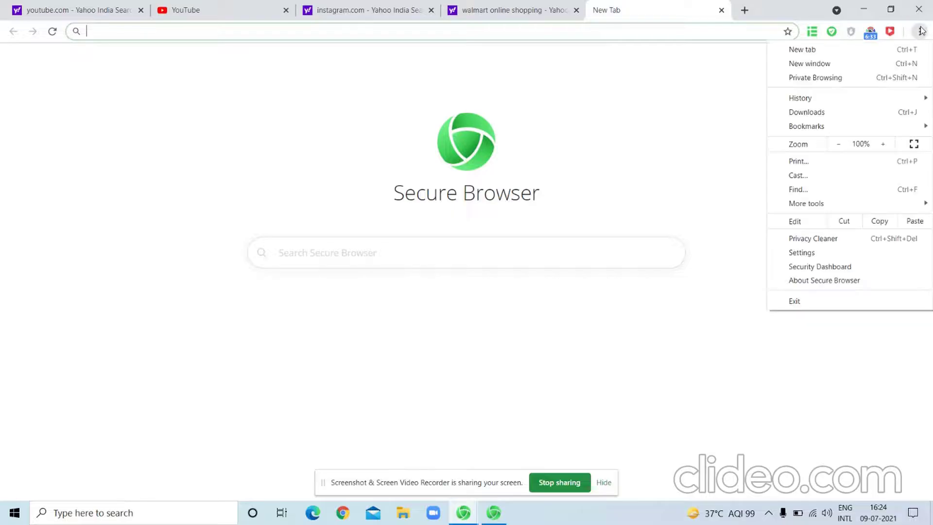
pyautogui.click(724, 67)
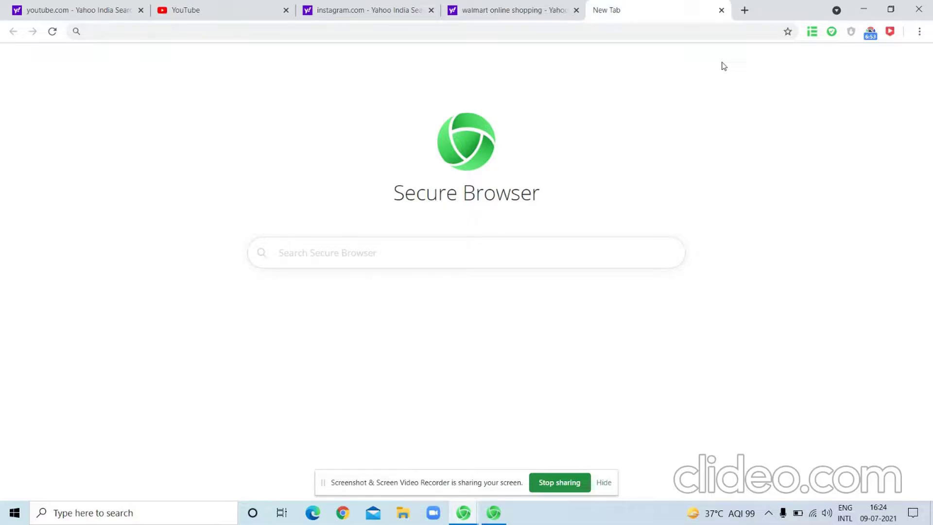
# - Open a Private Browsing window, then minimize it to return to the five-tab window
pyautogui.hotkey('ctrl', 'shift', 'n')
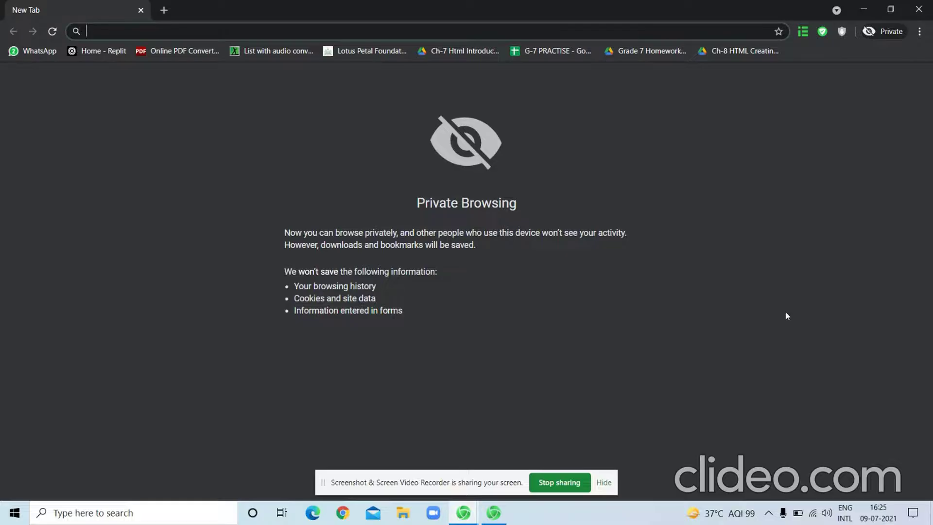
pyautogui.click(863, 10)
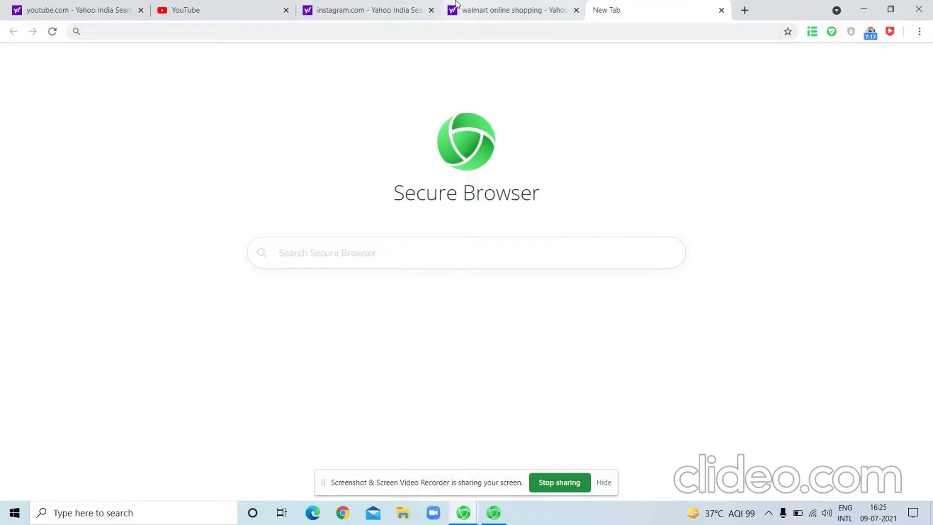
# - Switch to the walmart online shopping results tab
pyautogui.click(481, 6)
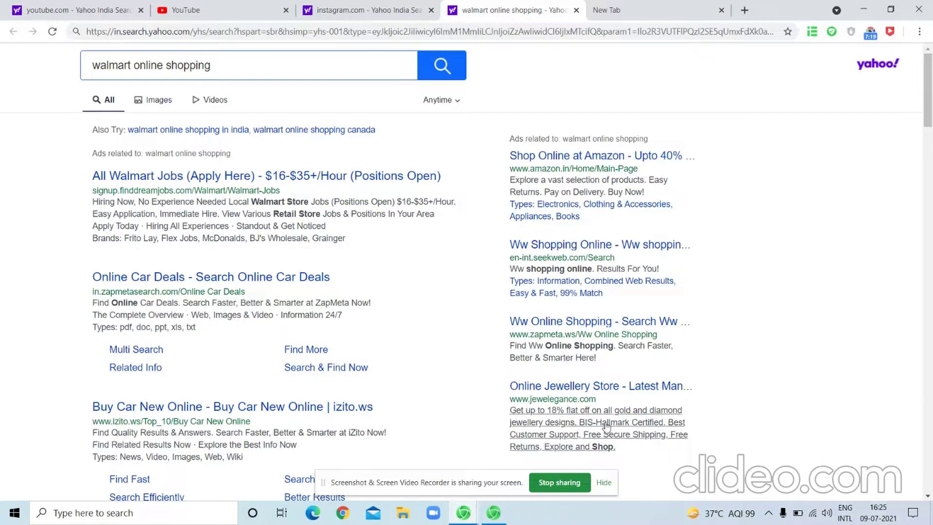
pyautogui.click(920, 31)
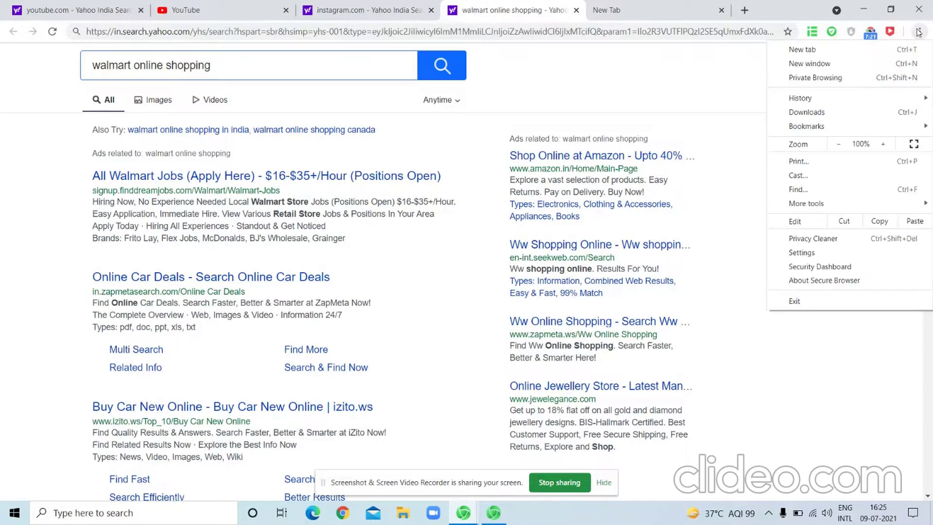
pyautogui.click(738, 175)
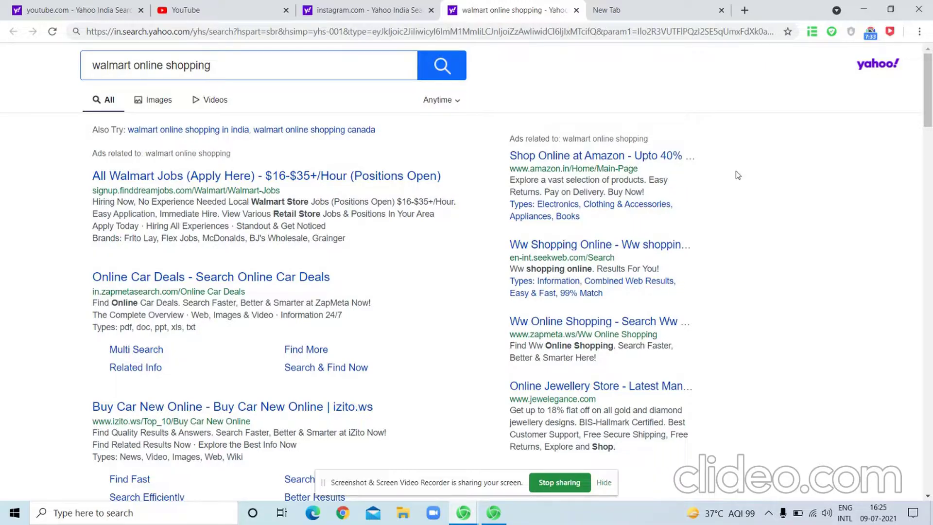
# - Preview the walmart results as 4 print sheets, cancel, and return to the New Tab page
pyautogui.hotkey('ctrl', 'p')
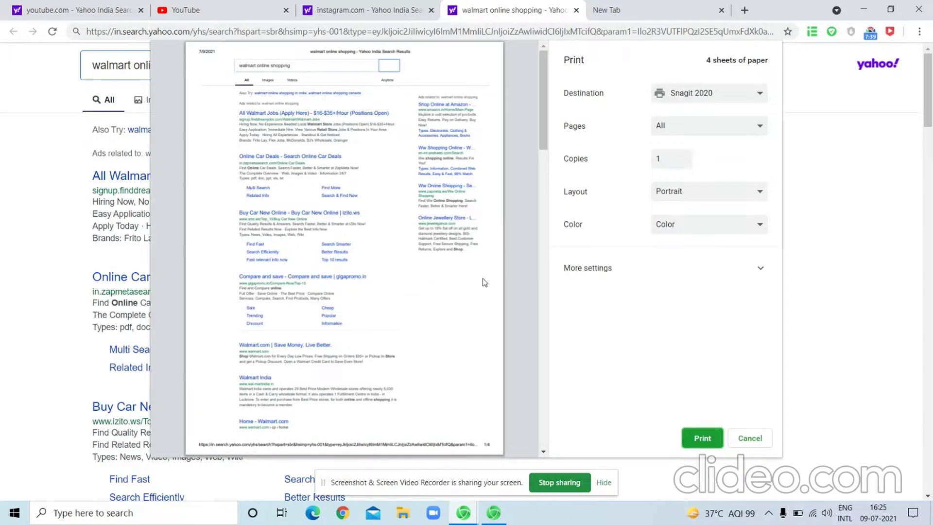
pyautogui.scroll(-5, 483, 287)
pyautogui.scroll(-10, 483, 287)
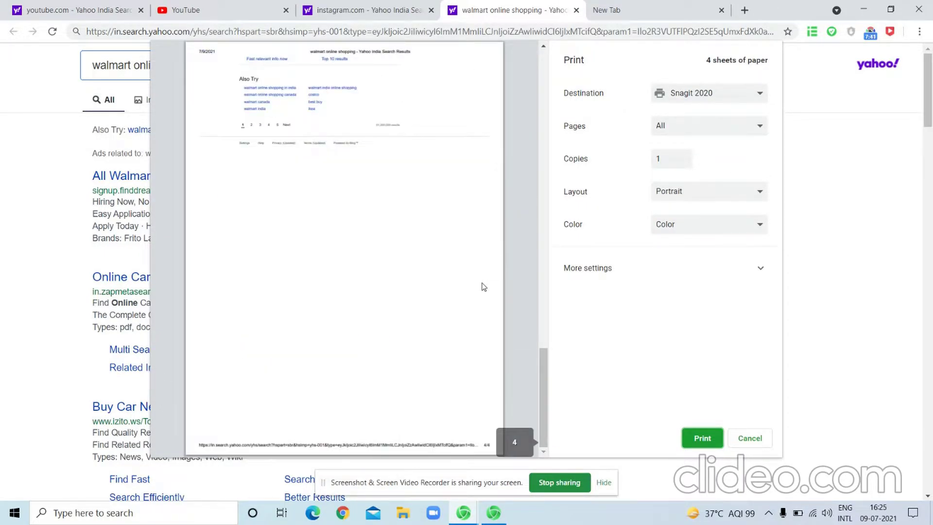
pyautogui.scroll(5, 484, 287)
pyautogui.scroll(5, 483, 286)
pyautogui.scroll(-6, 484, 287)
pyautogui.scroll(-4, 484, 287)
pyautogui.scroll(8, 484, 287)
pyautogui.scroll(7, 484, 287)
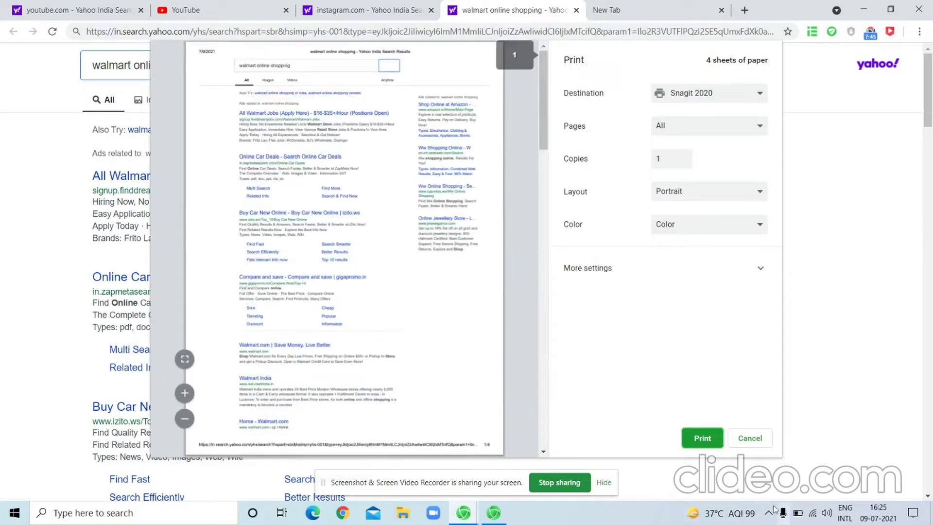
pyautogui.click(750, 439)
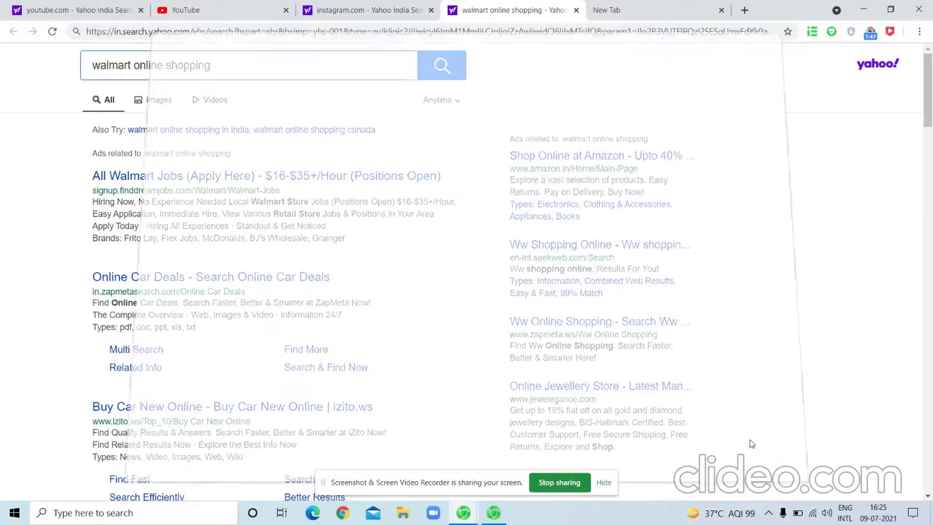
pyautogui.click(659, 5)
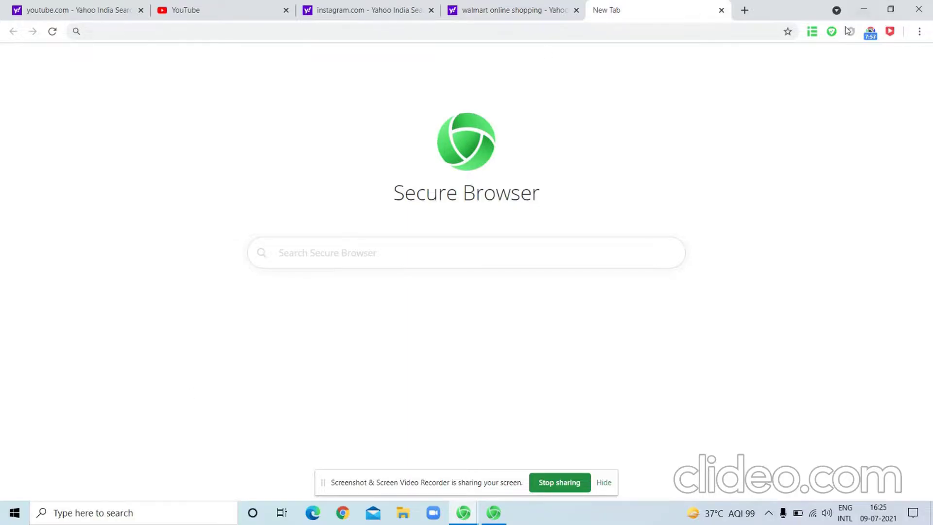
# - Minimize the browser and bring forward the fifth Secure Browser window holding one New Tab
pyautogui.click(864, 11)
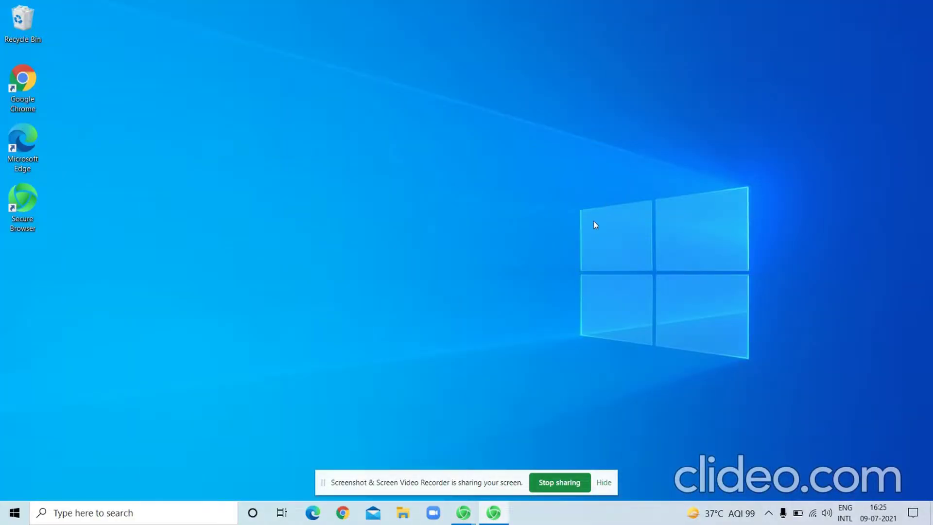
pyautogui.press('super+s')
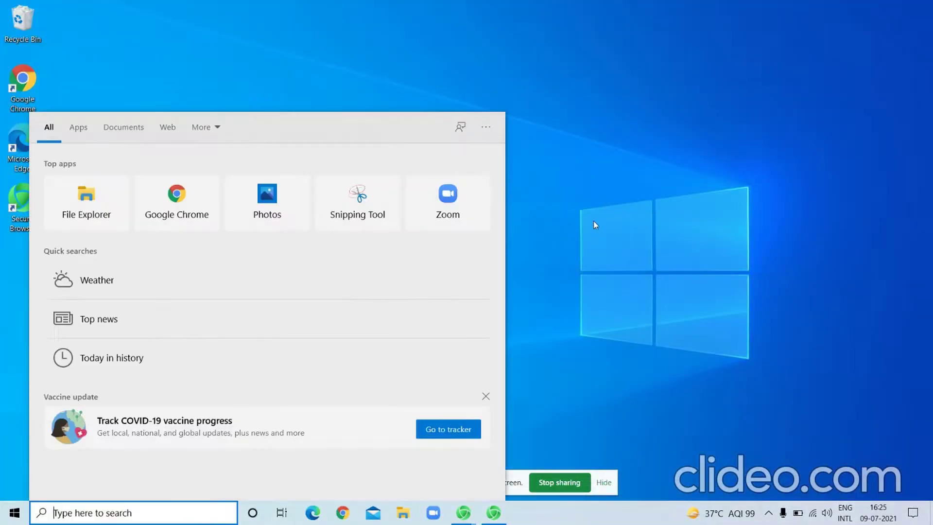
pyautogui.click(564, 381)
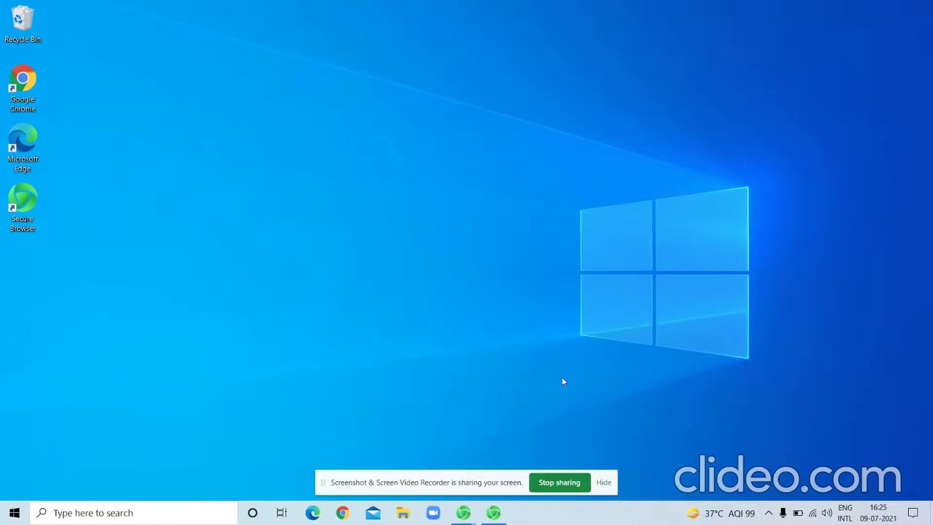
pyautogui.click(463, 511)
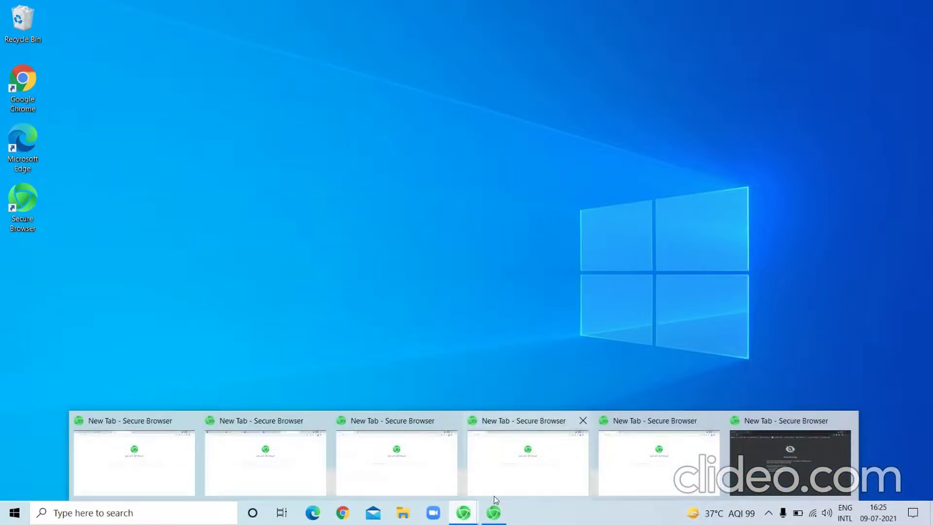
pyautogui.click(647, 465)
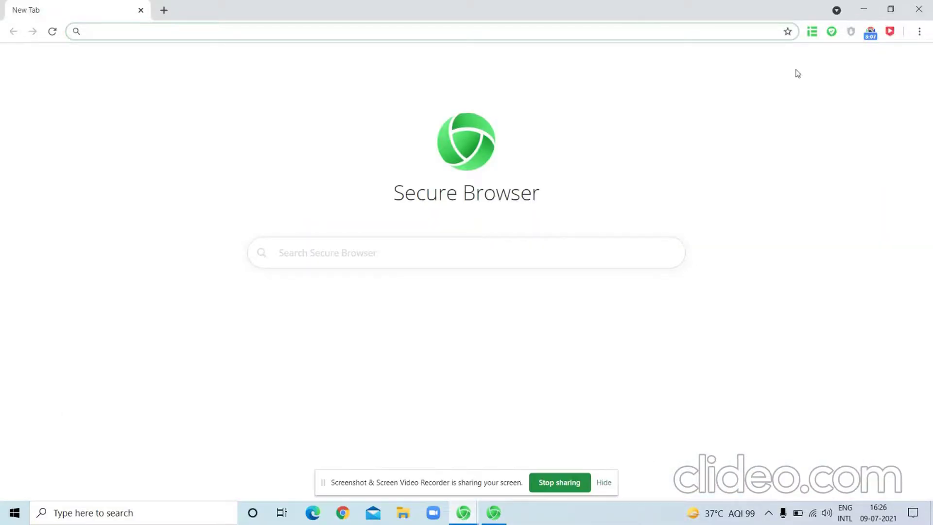
pyautogui.click(919, 32)
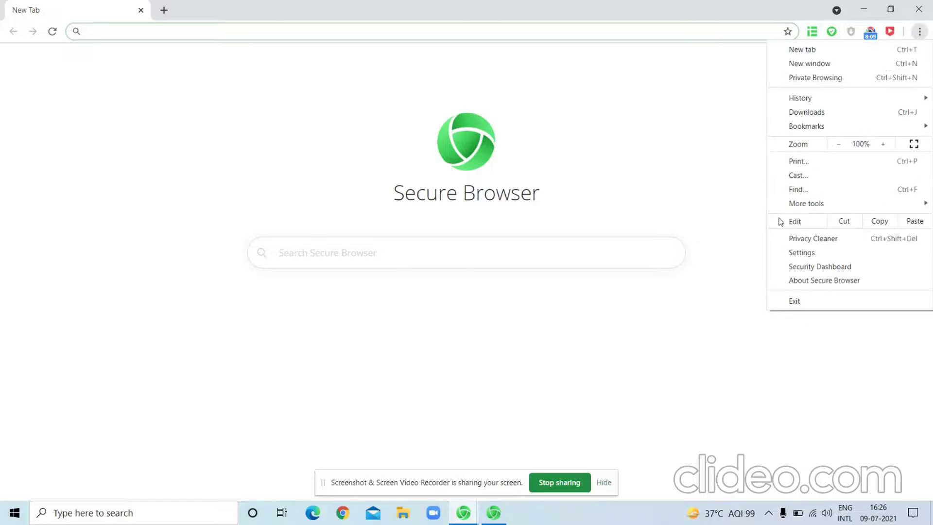
pyautogui.click(604, 199)
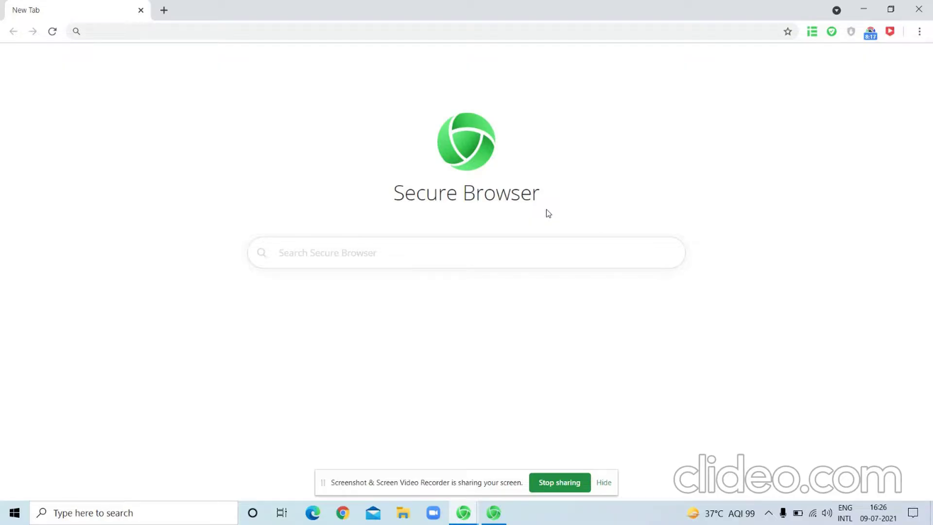
pyautogui.hotkey('ctrl', 'f')
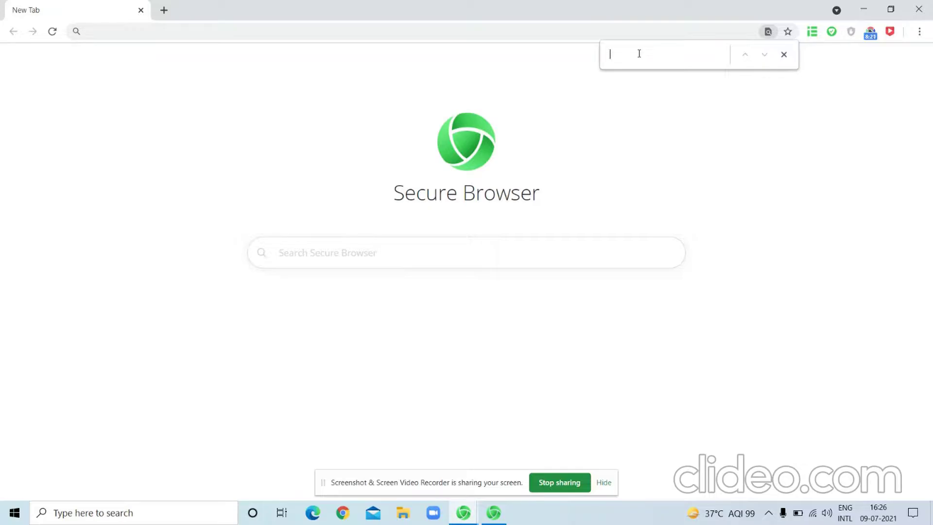
pyautogui.write('sec')
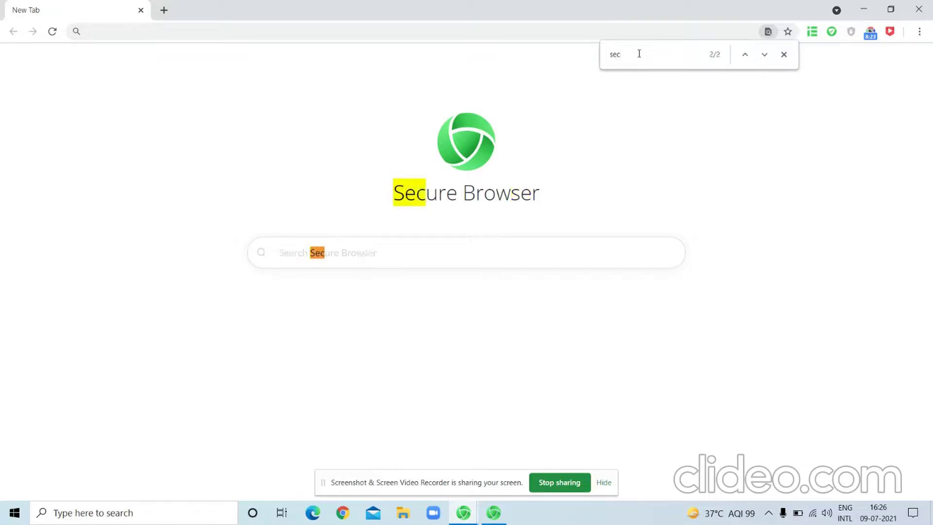
pyautogui.write('ure ')
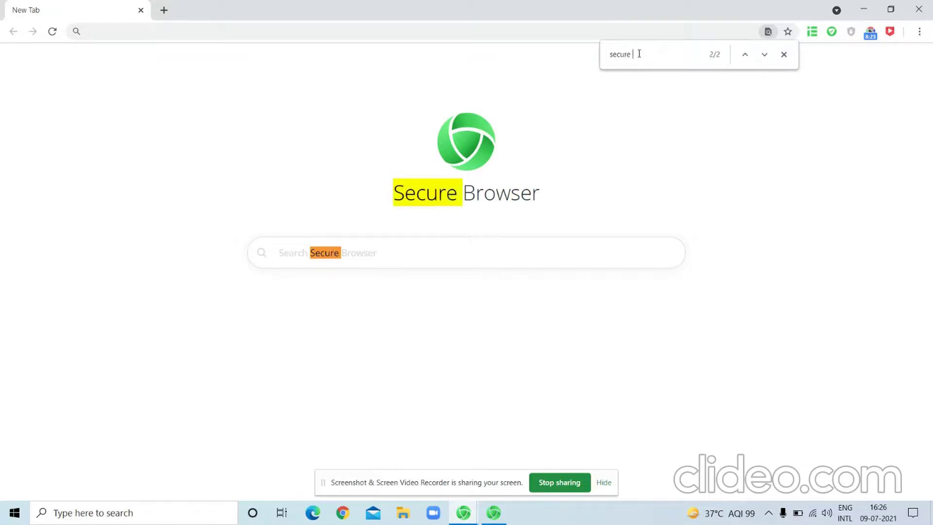
pyautogui.write('brow')
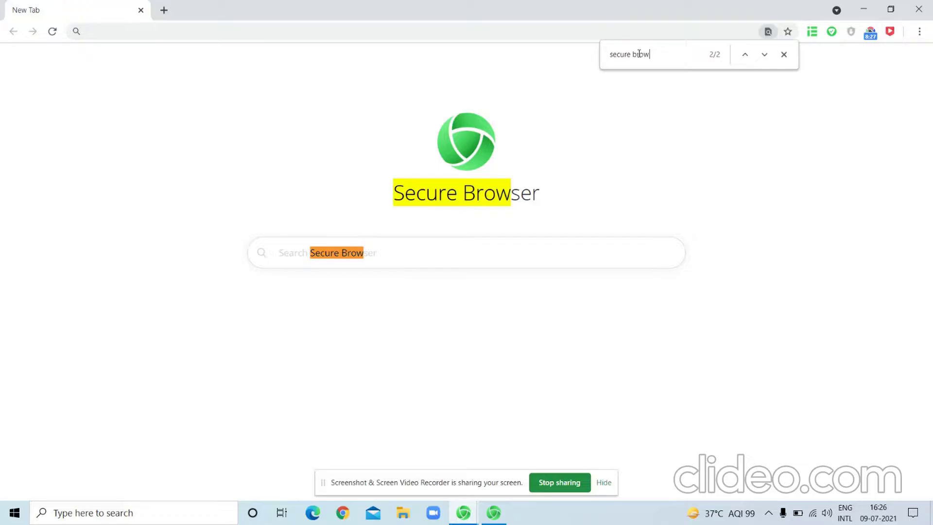
pyautogui.write('ser')
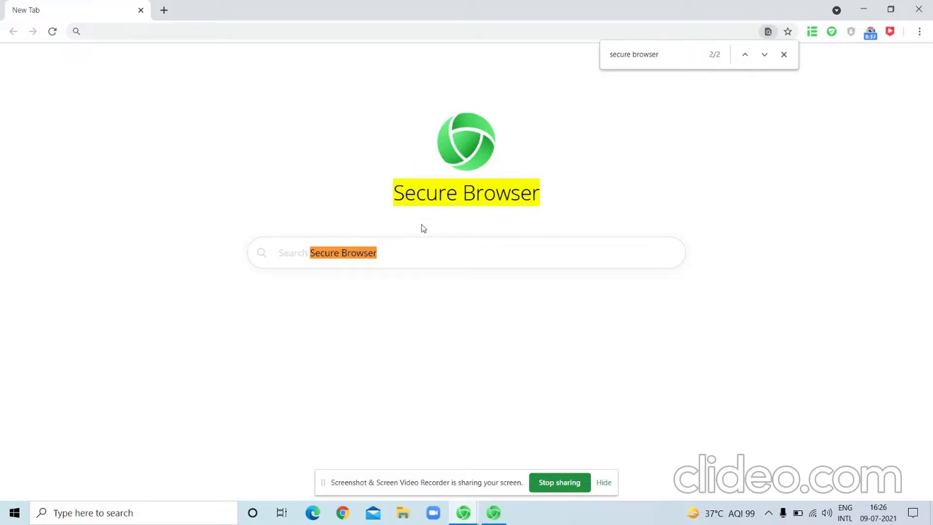
pyautogui.click(784, 54)
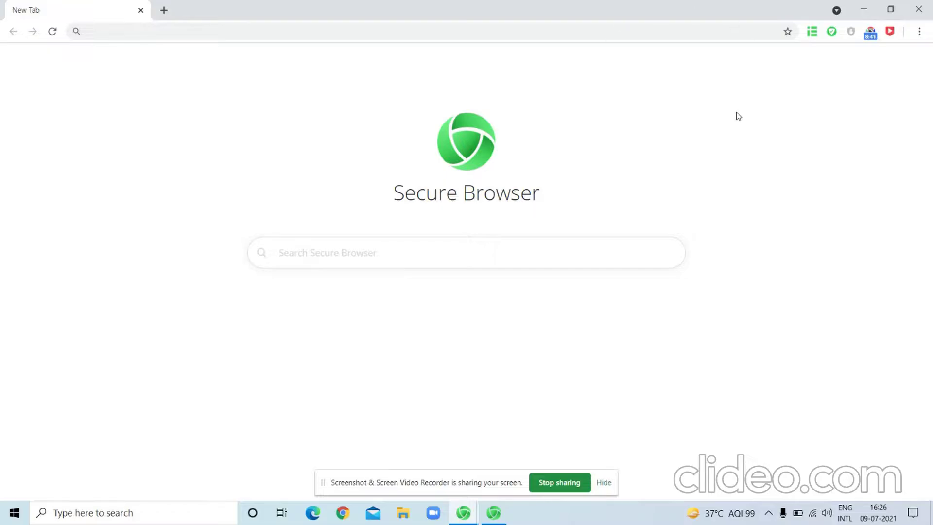
pyautogui.moveTo(403, 188); pyautogui.dragTo(755, 203)
pyautogui.click(757, 203)
pyautogui.click(919, 31)
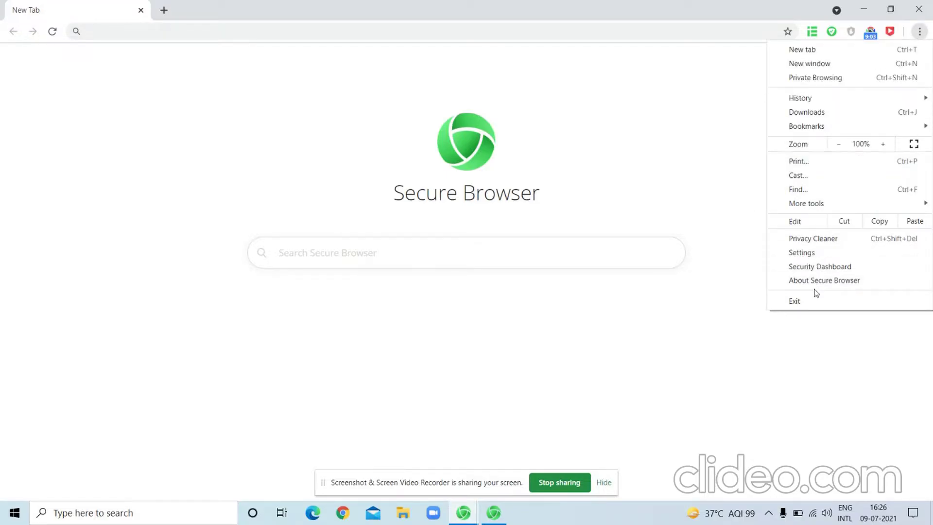
pyautogui.click(809, 254)
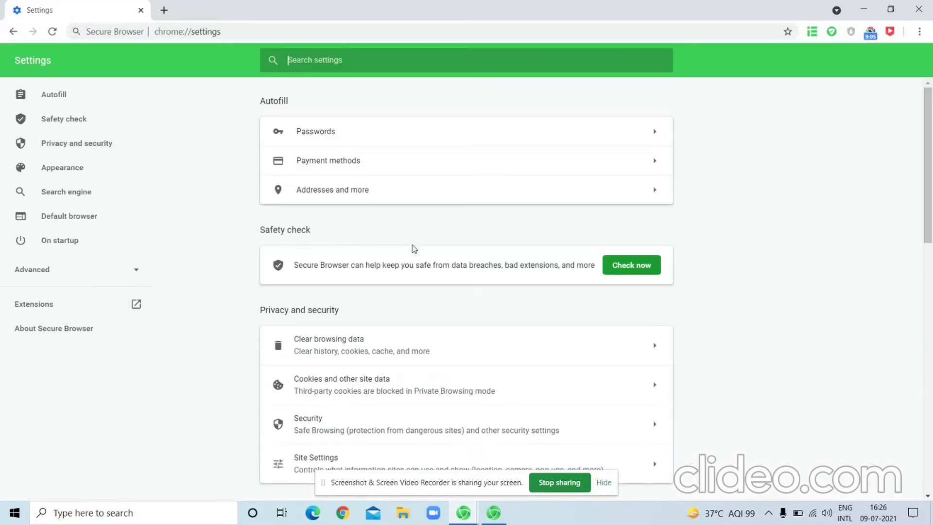
pyautogui.scroll(-9, 412, 244)
pyautogui.scroll(8, 412, 244)
pyautogui.scroll(-1, 413, 249)
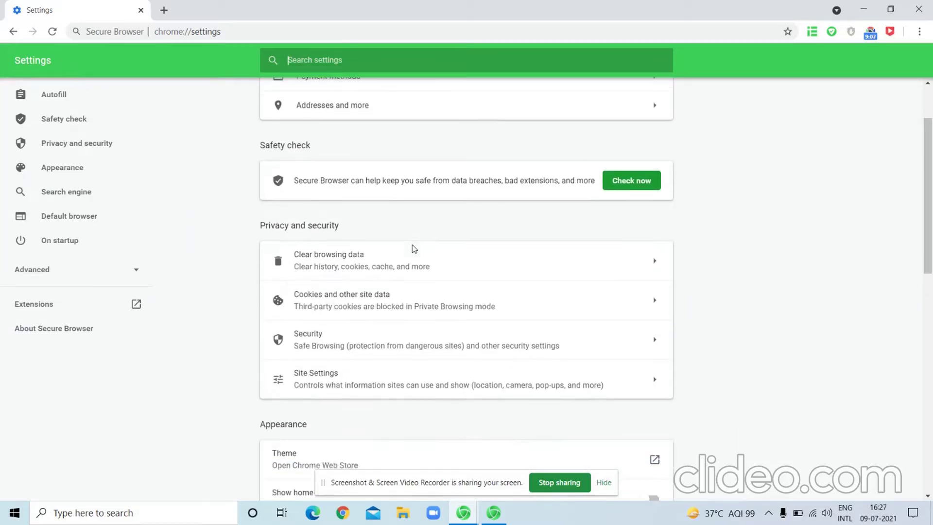
pyautogui.scroll(-3, 428, 219)
pyautogui.scroll(4, 441, 187)
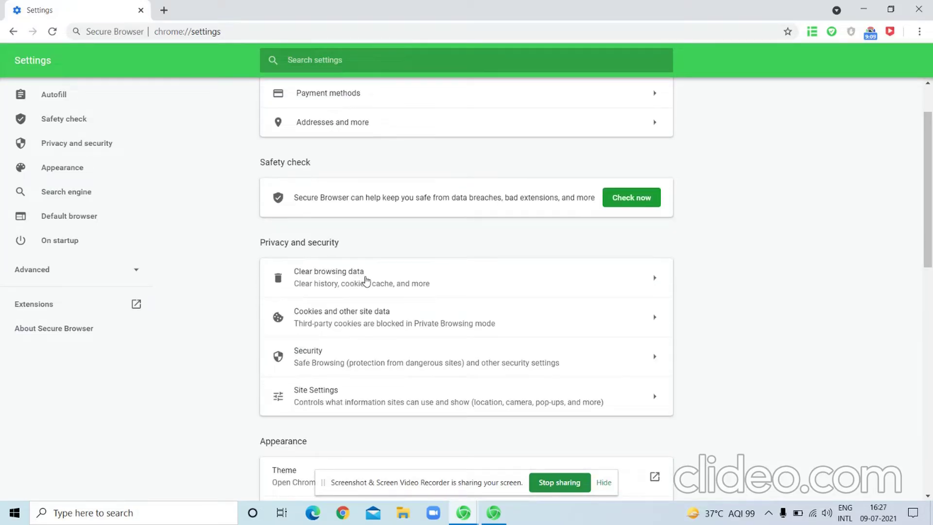
pyautogui.click(366, 280)
pyautogui.click(533, 399)
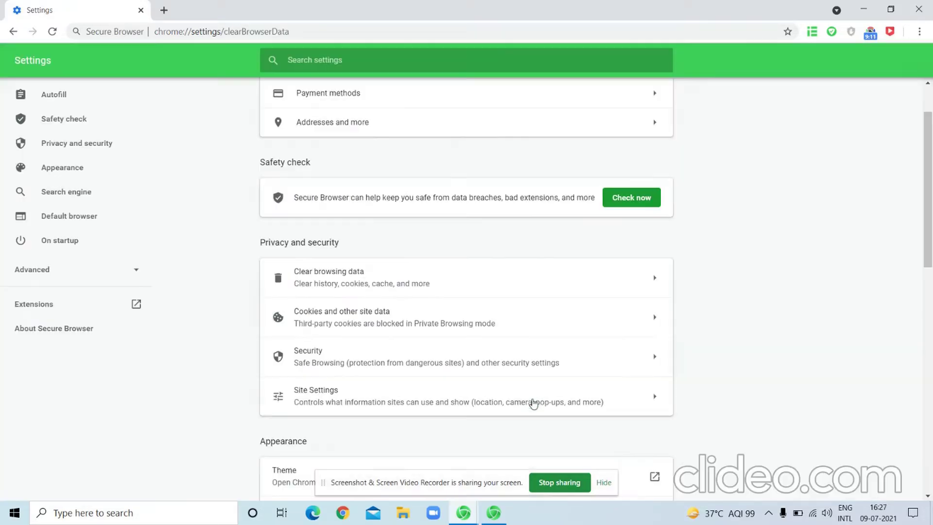
pyautogui.click(161, 10)
pyautogui.click(140, 10)
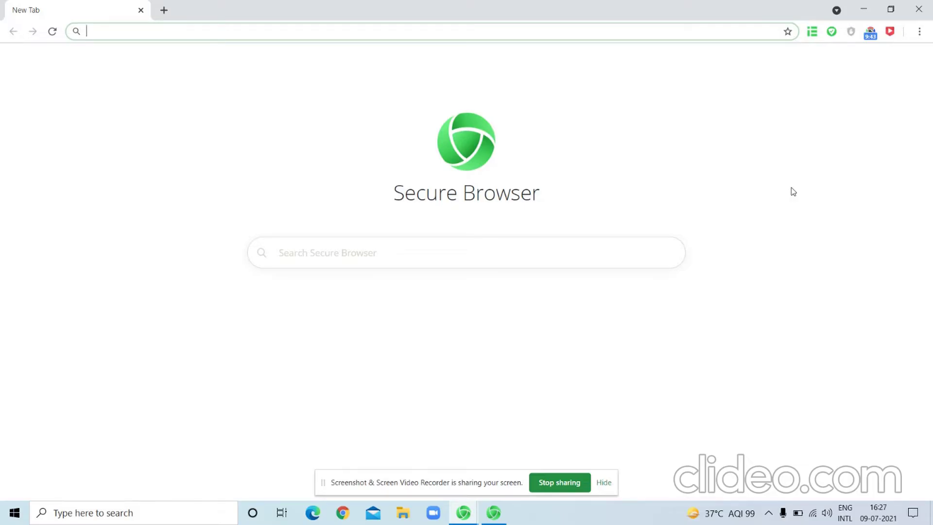
# - Open Clear browsing data, then close this window and bring another Secure Browser window forward
pyautogui.hotkey('ctrl', 'shift', 'Delete')
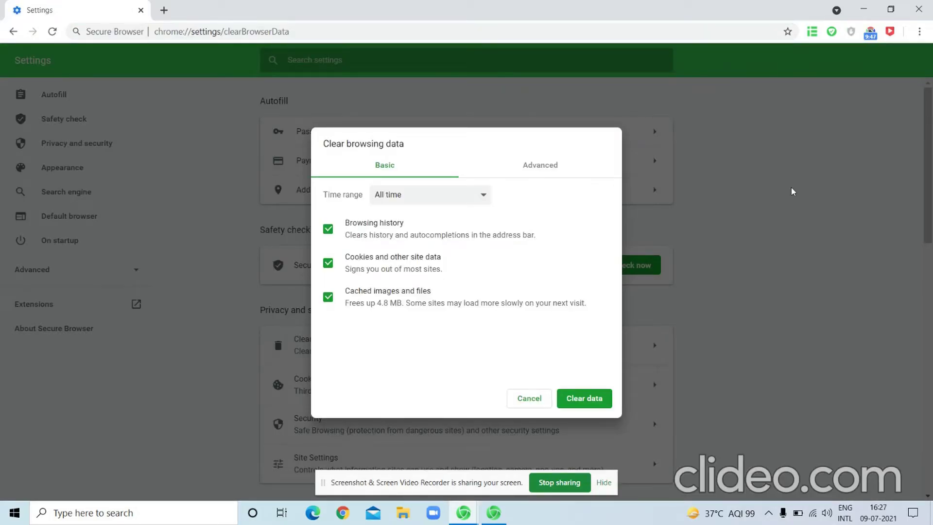
pyautogui.click(163, 10)
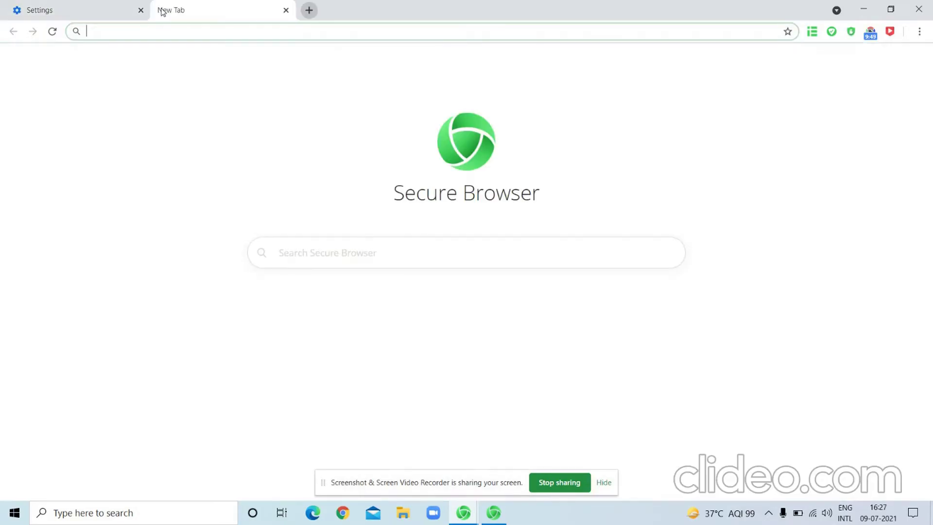
pyautogui.click(140, 10)
pyautogui.click(919, 9)
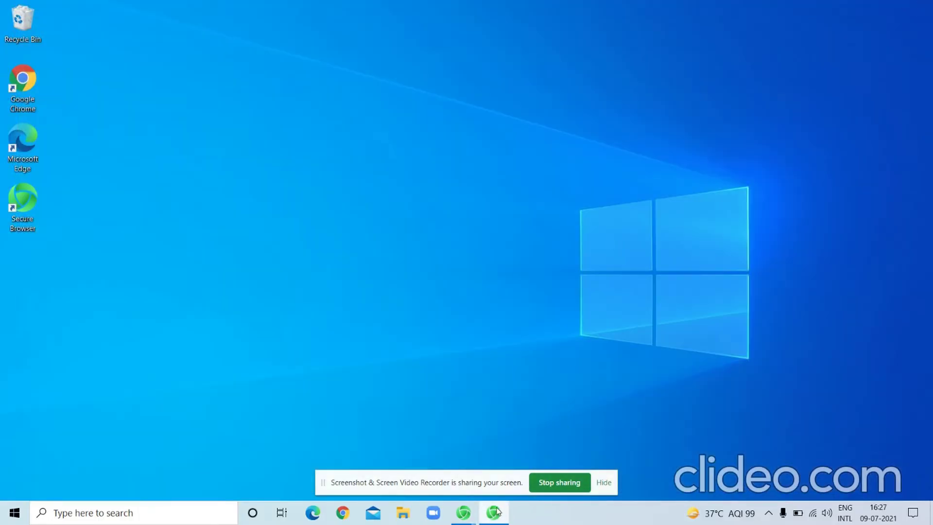
pyautogui.moveTo(463, 513)
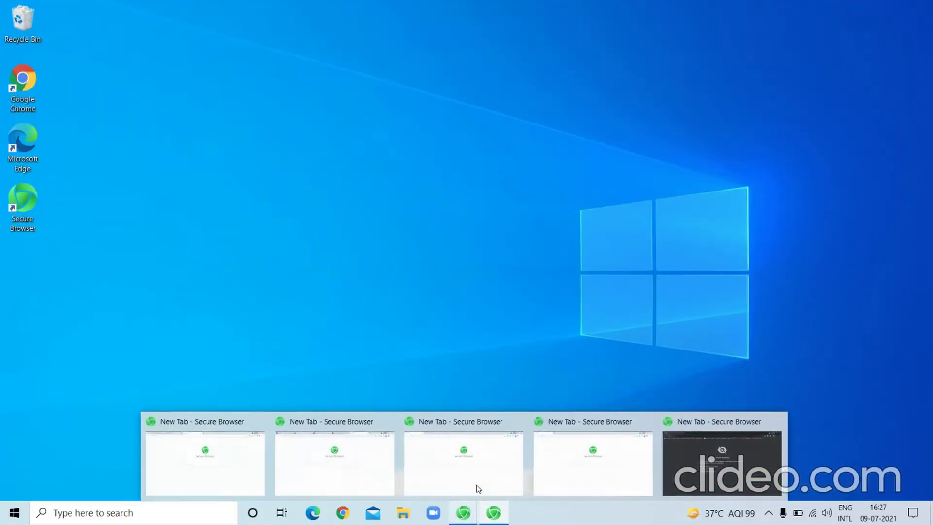
pyautogui.click(456, 454)
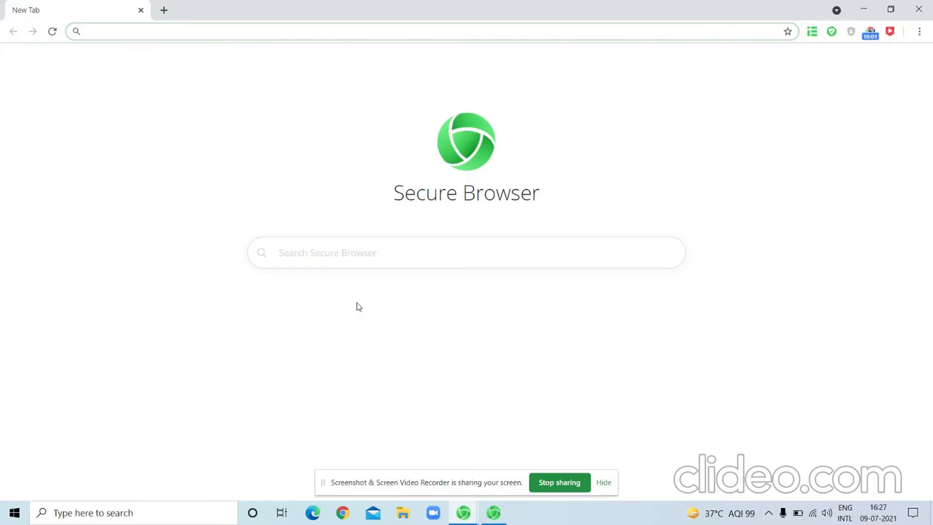
# - Reopen Clear browsing data with a New Tab beside it and restore the window from full screen
pyautogui.hotkey('ctrl', 'shift', 'Delete')
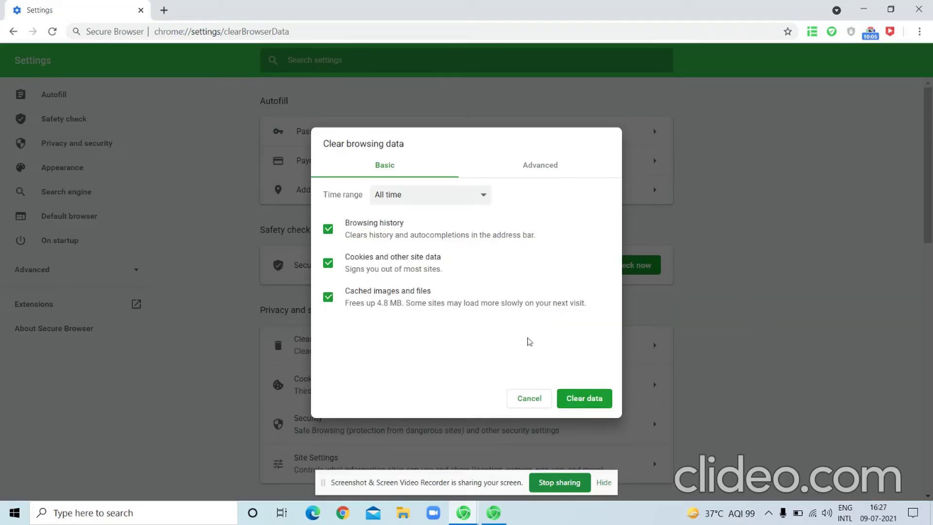
pyautogui.click(163, 10)
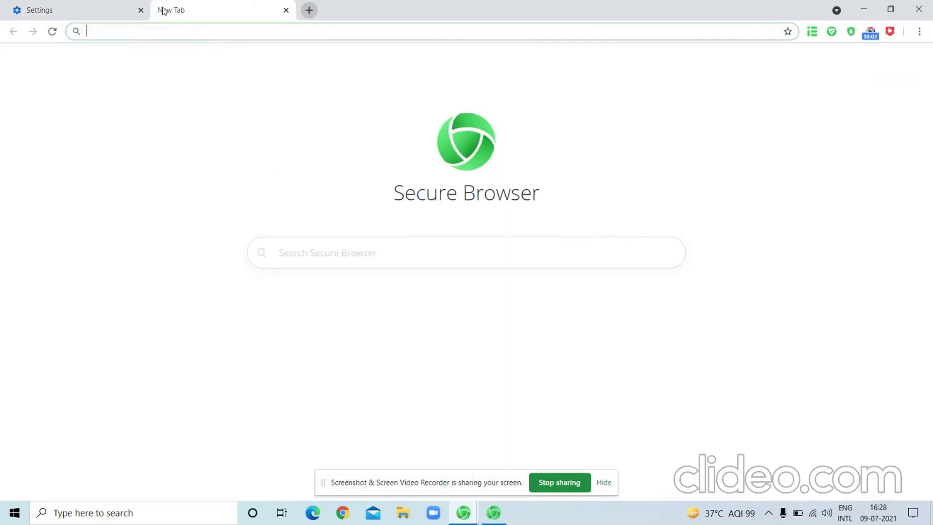
pyautogui.click(89, 4)
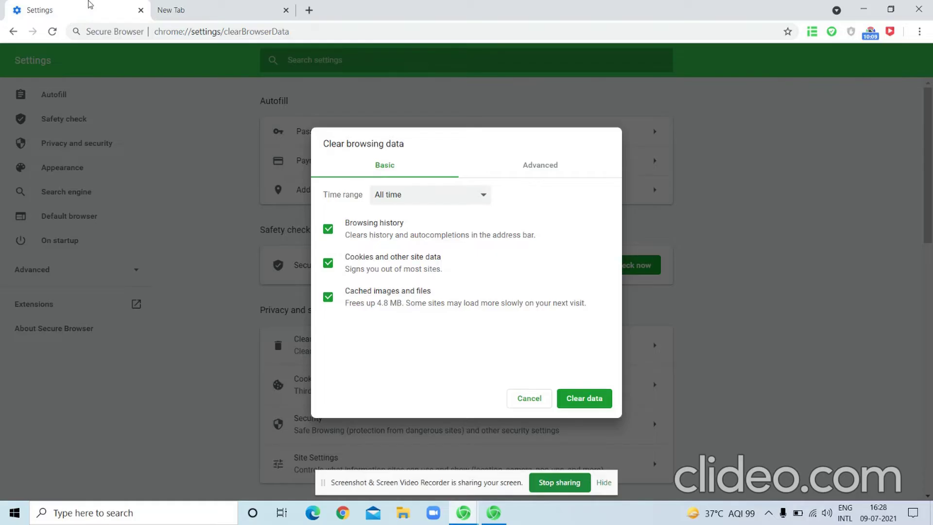
pyautogui.click(293, 5)
pyautogui.click(97, 5)
pyautogui.click(242, 5)
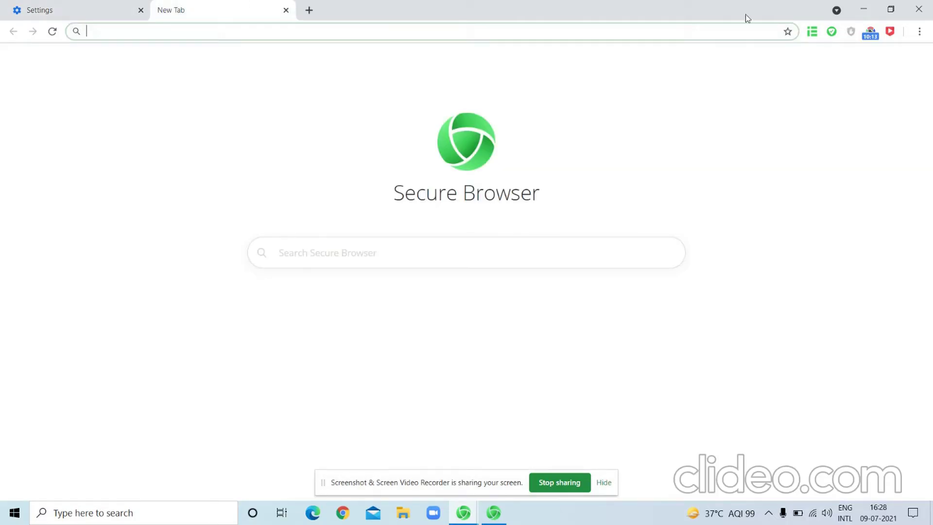
pyautogui.click(891, 9)
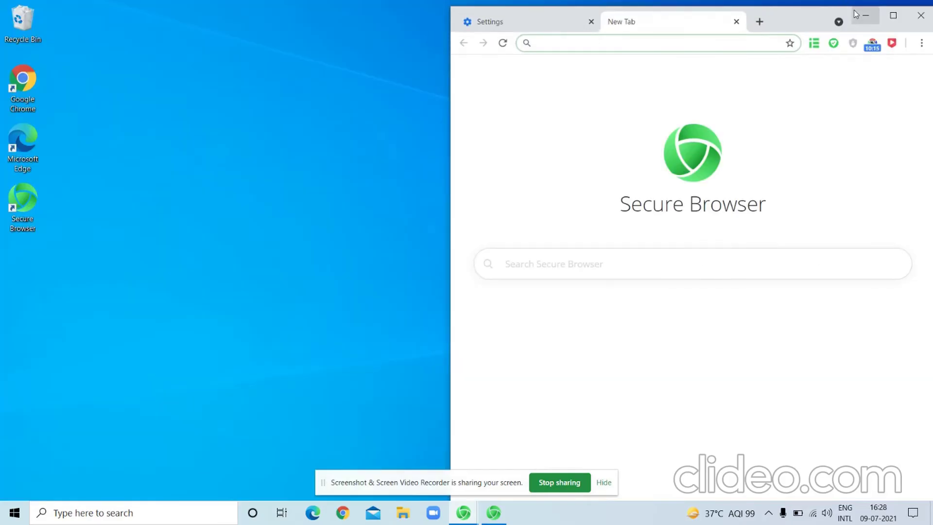
# - Minimize the resized Secure Browser window to the taskbar
pyautogui.click(854, 10)
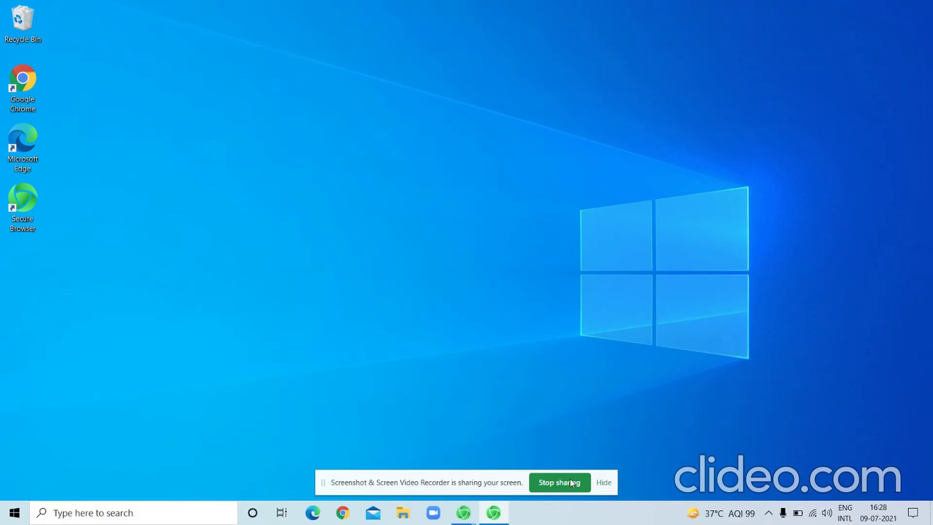
# - Stop sharing the screen from the recorder bar above the taskbar
pyautogui.click(572, 483)
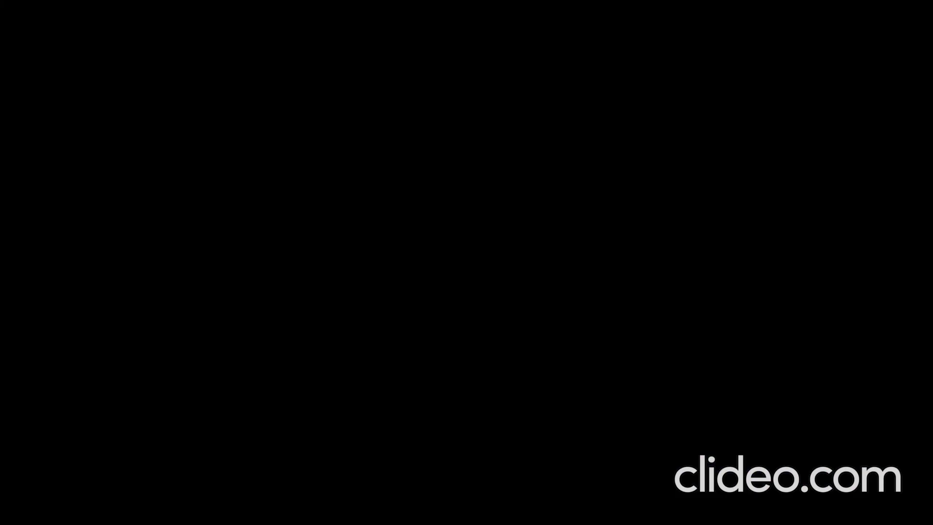